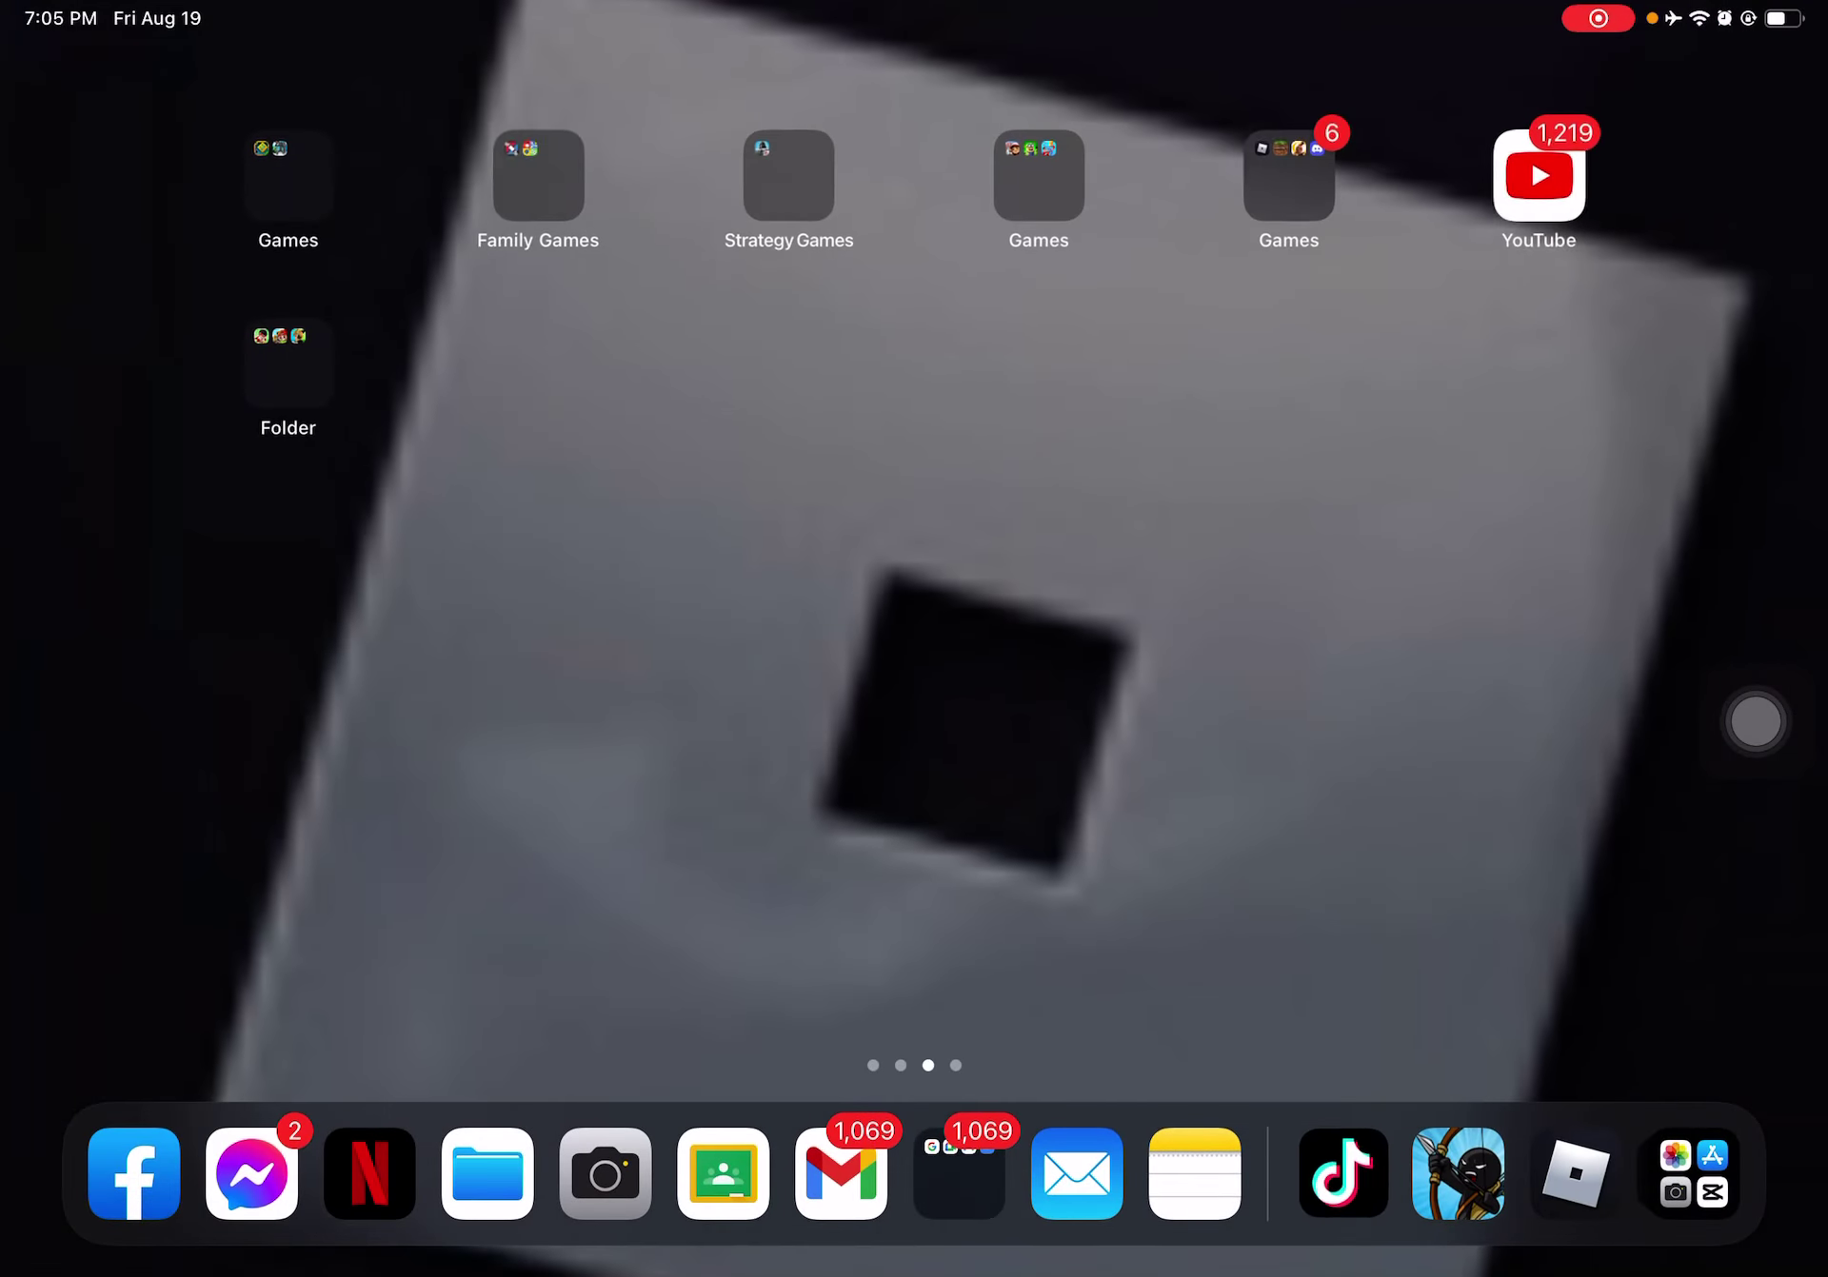
Step: Page back to the first home screen and bring up system search
{"action": "left_click_drag", "start_coordinate": [428, 643], "coordinate": [1285, 643]}
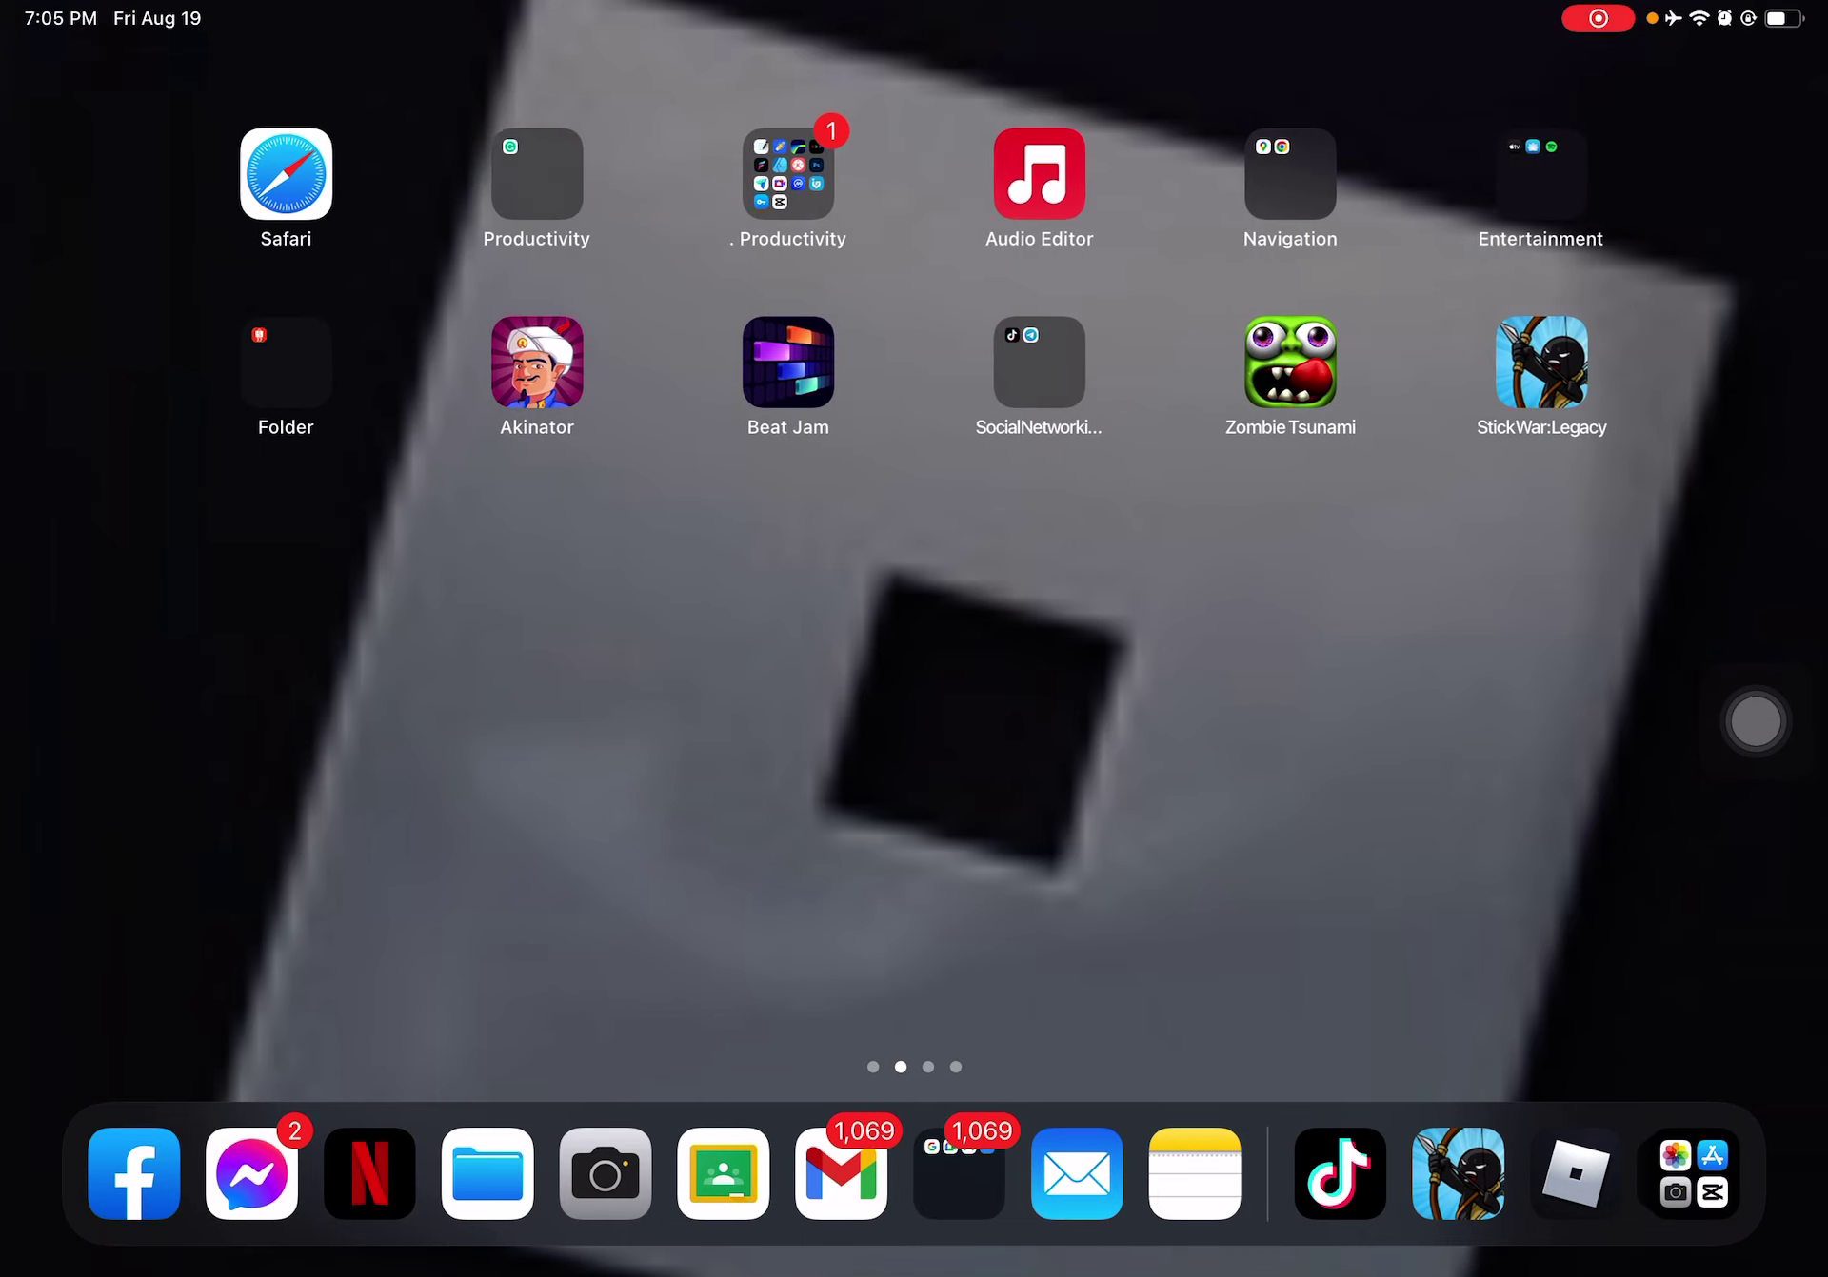
{"action": "left_click_drag", "start_coordinate": [428, 644], "coordinate": [1285, 644]}
{"action": "mouse_move", "coordinate": [429, 644]}
{"action": "left_mouse_down"}
{"action": "mouse_move", "coordinate": [1285, 644]}
{"action": "mouse_move", "coordinate": [429, 643]}
{"action": "left_mouse_up"}
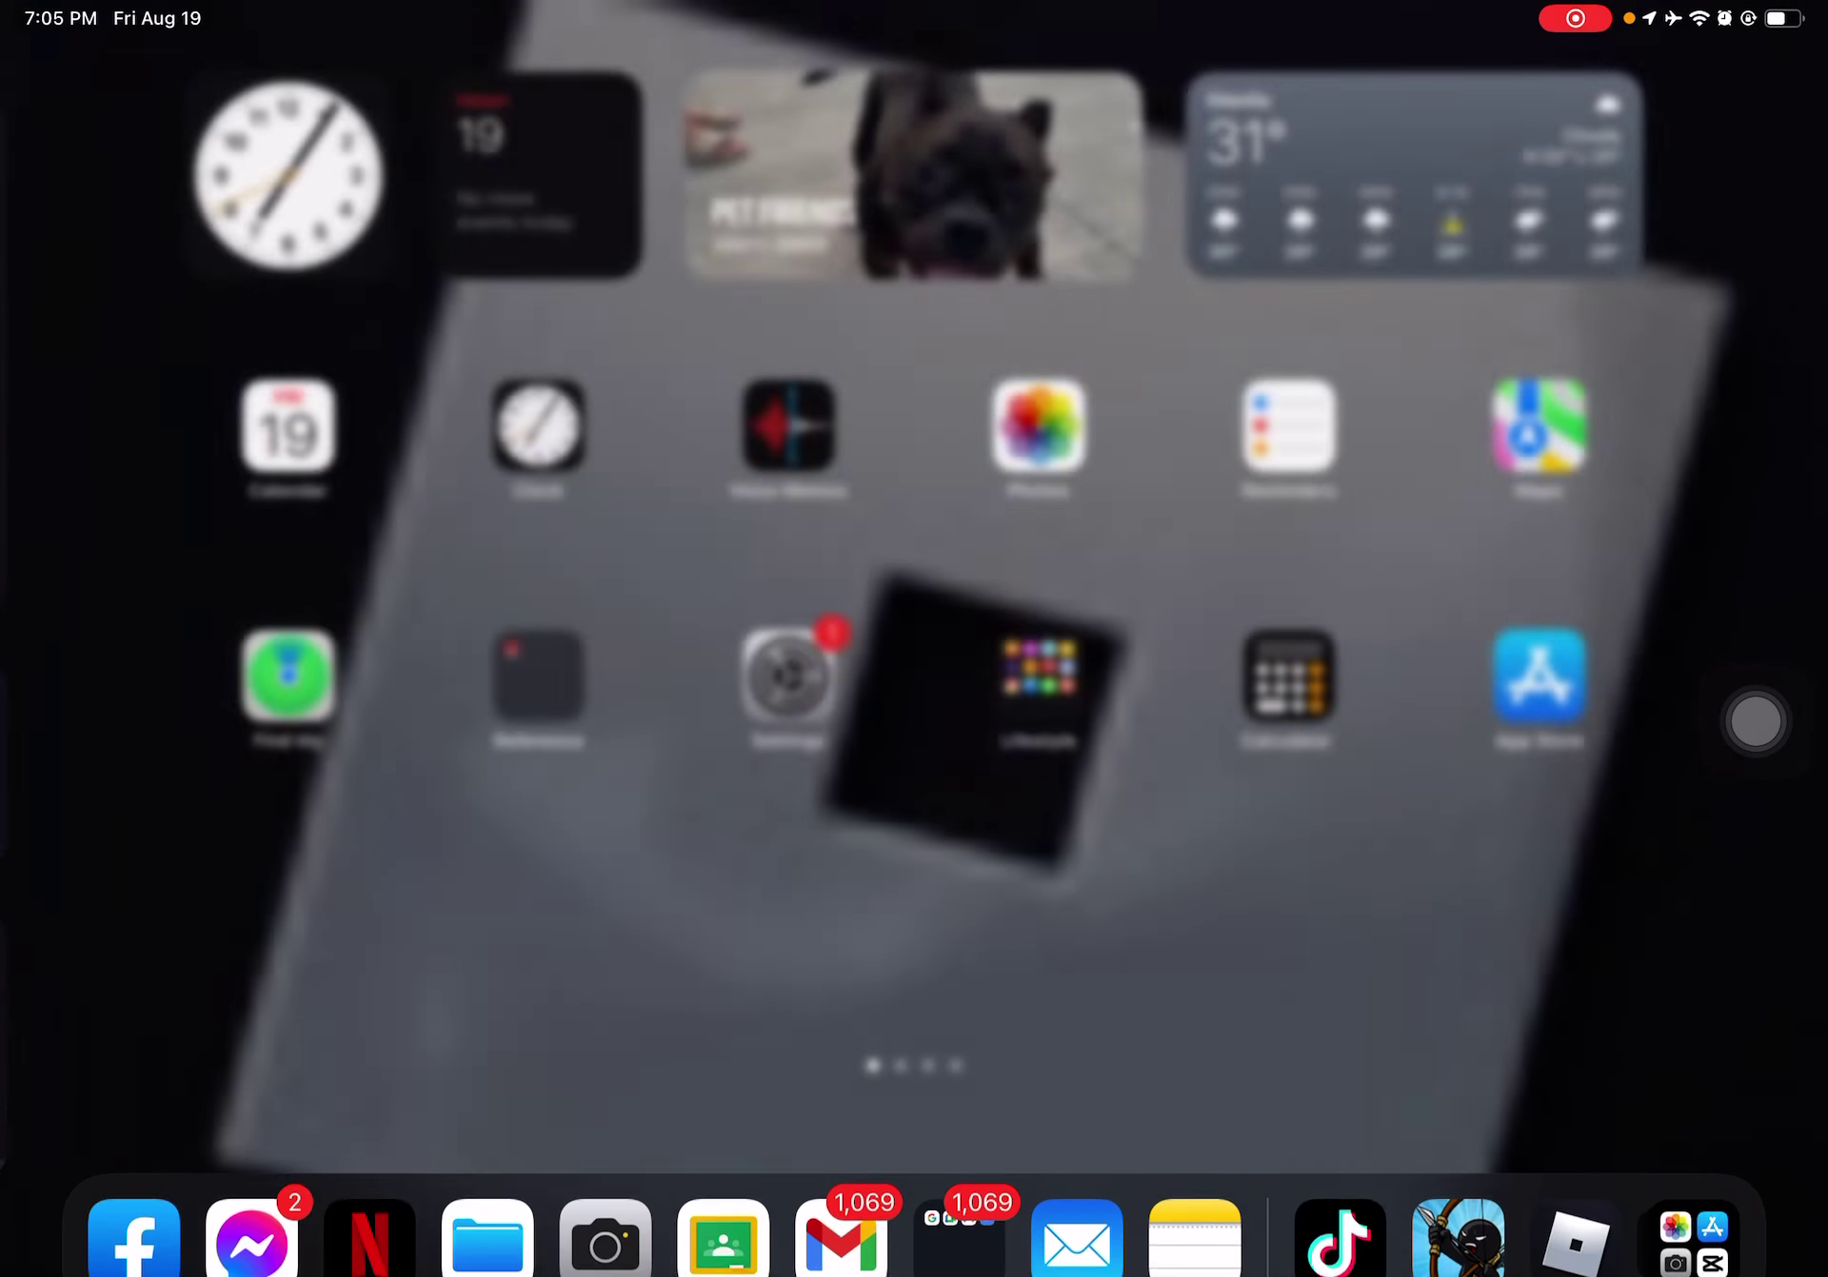
{"action": "left_click_drag", "start_coordinate": [914, 428], "coordinate": [913, 715]}
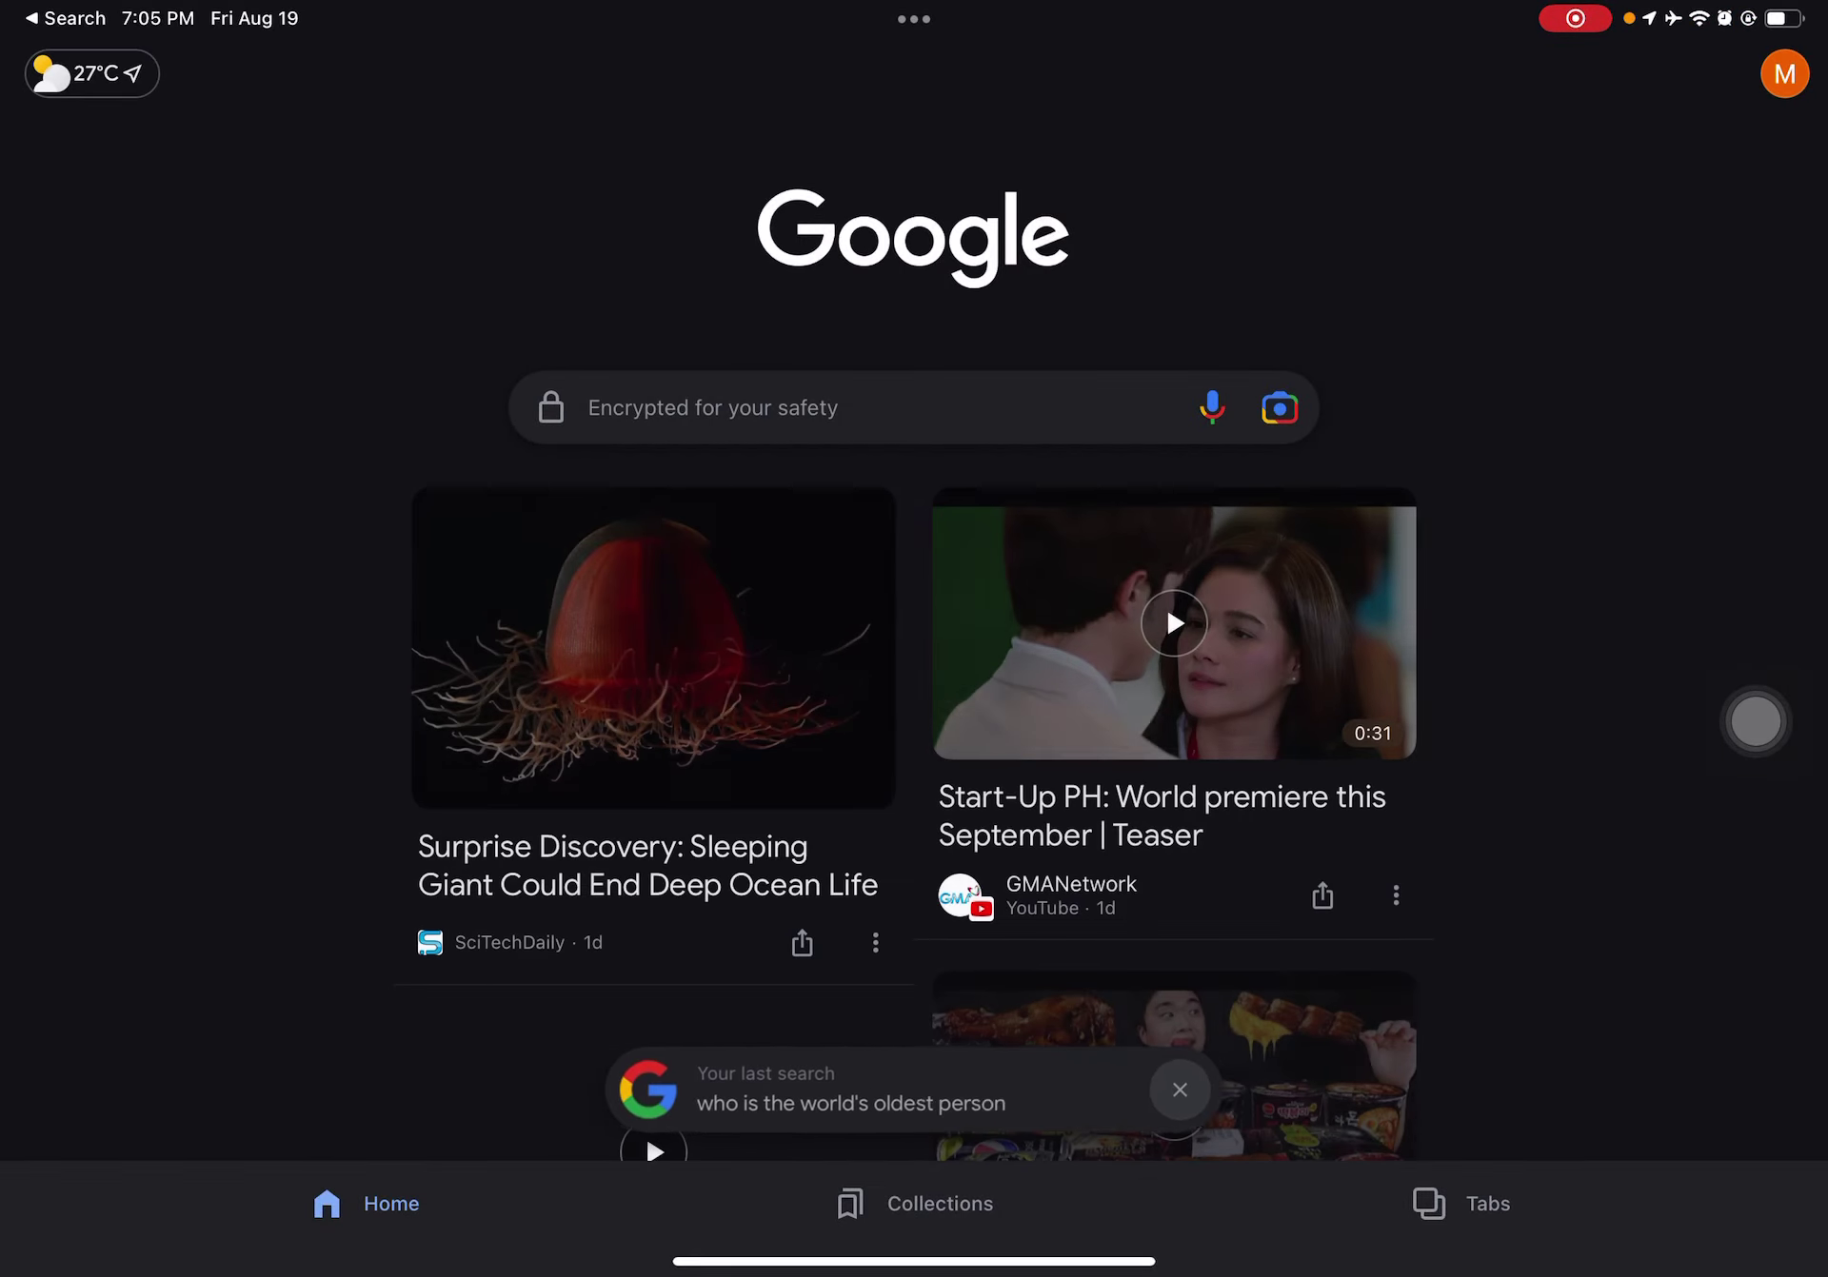
Step: Switch from Google to TikTok, return home, and relaunch TikTok from the dock
{"action": "left_click_drag", "start_coordinate": [714, 1264], "coordinate": [1285, 1264]}
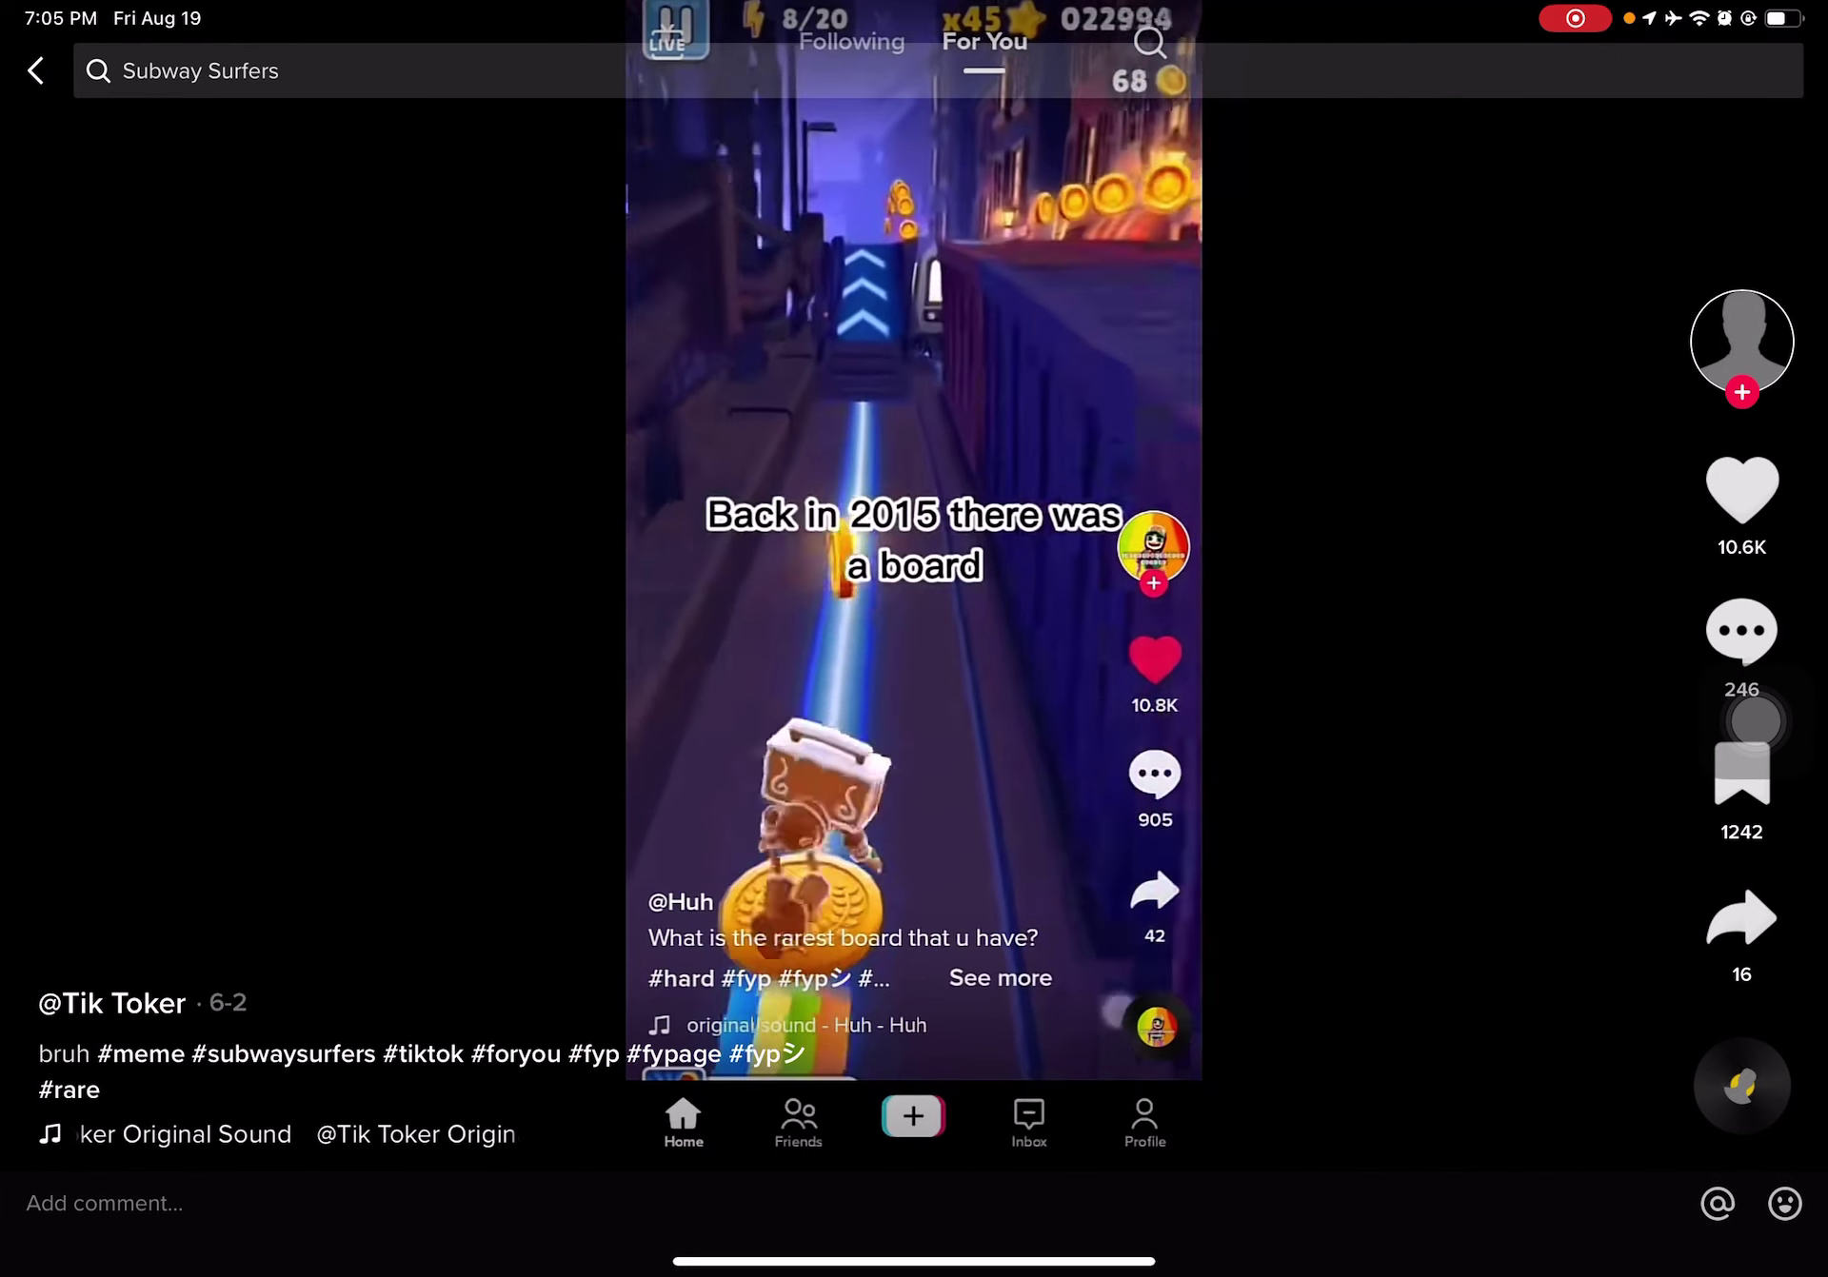
{"action": "left_click_drag", "start_coordinate": [914, 1264], "coordinate": [914, 714]}
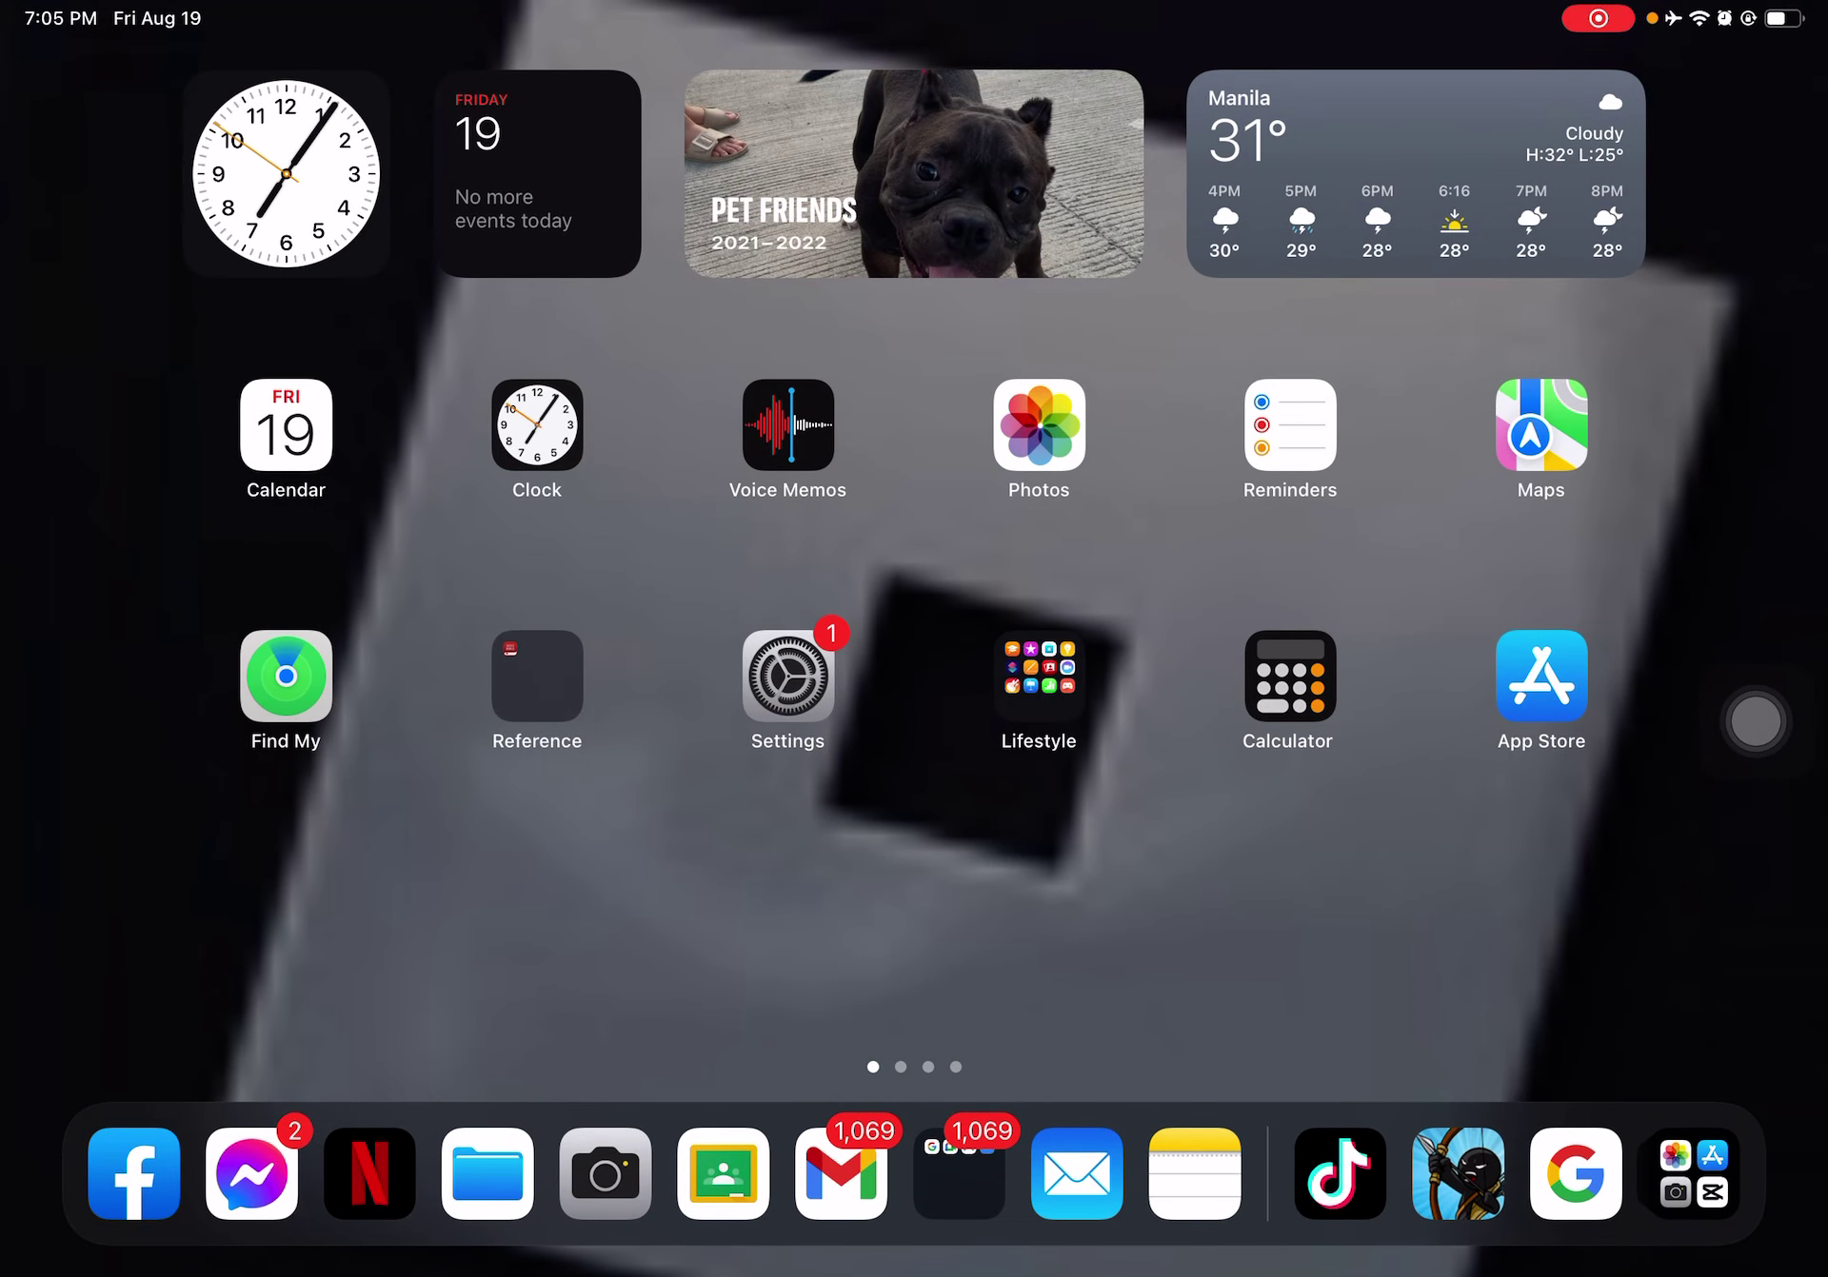
{"action": "left_click", "coordinate": [1339, 1175]}
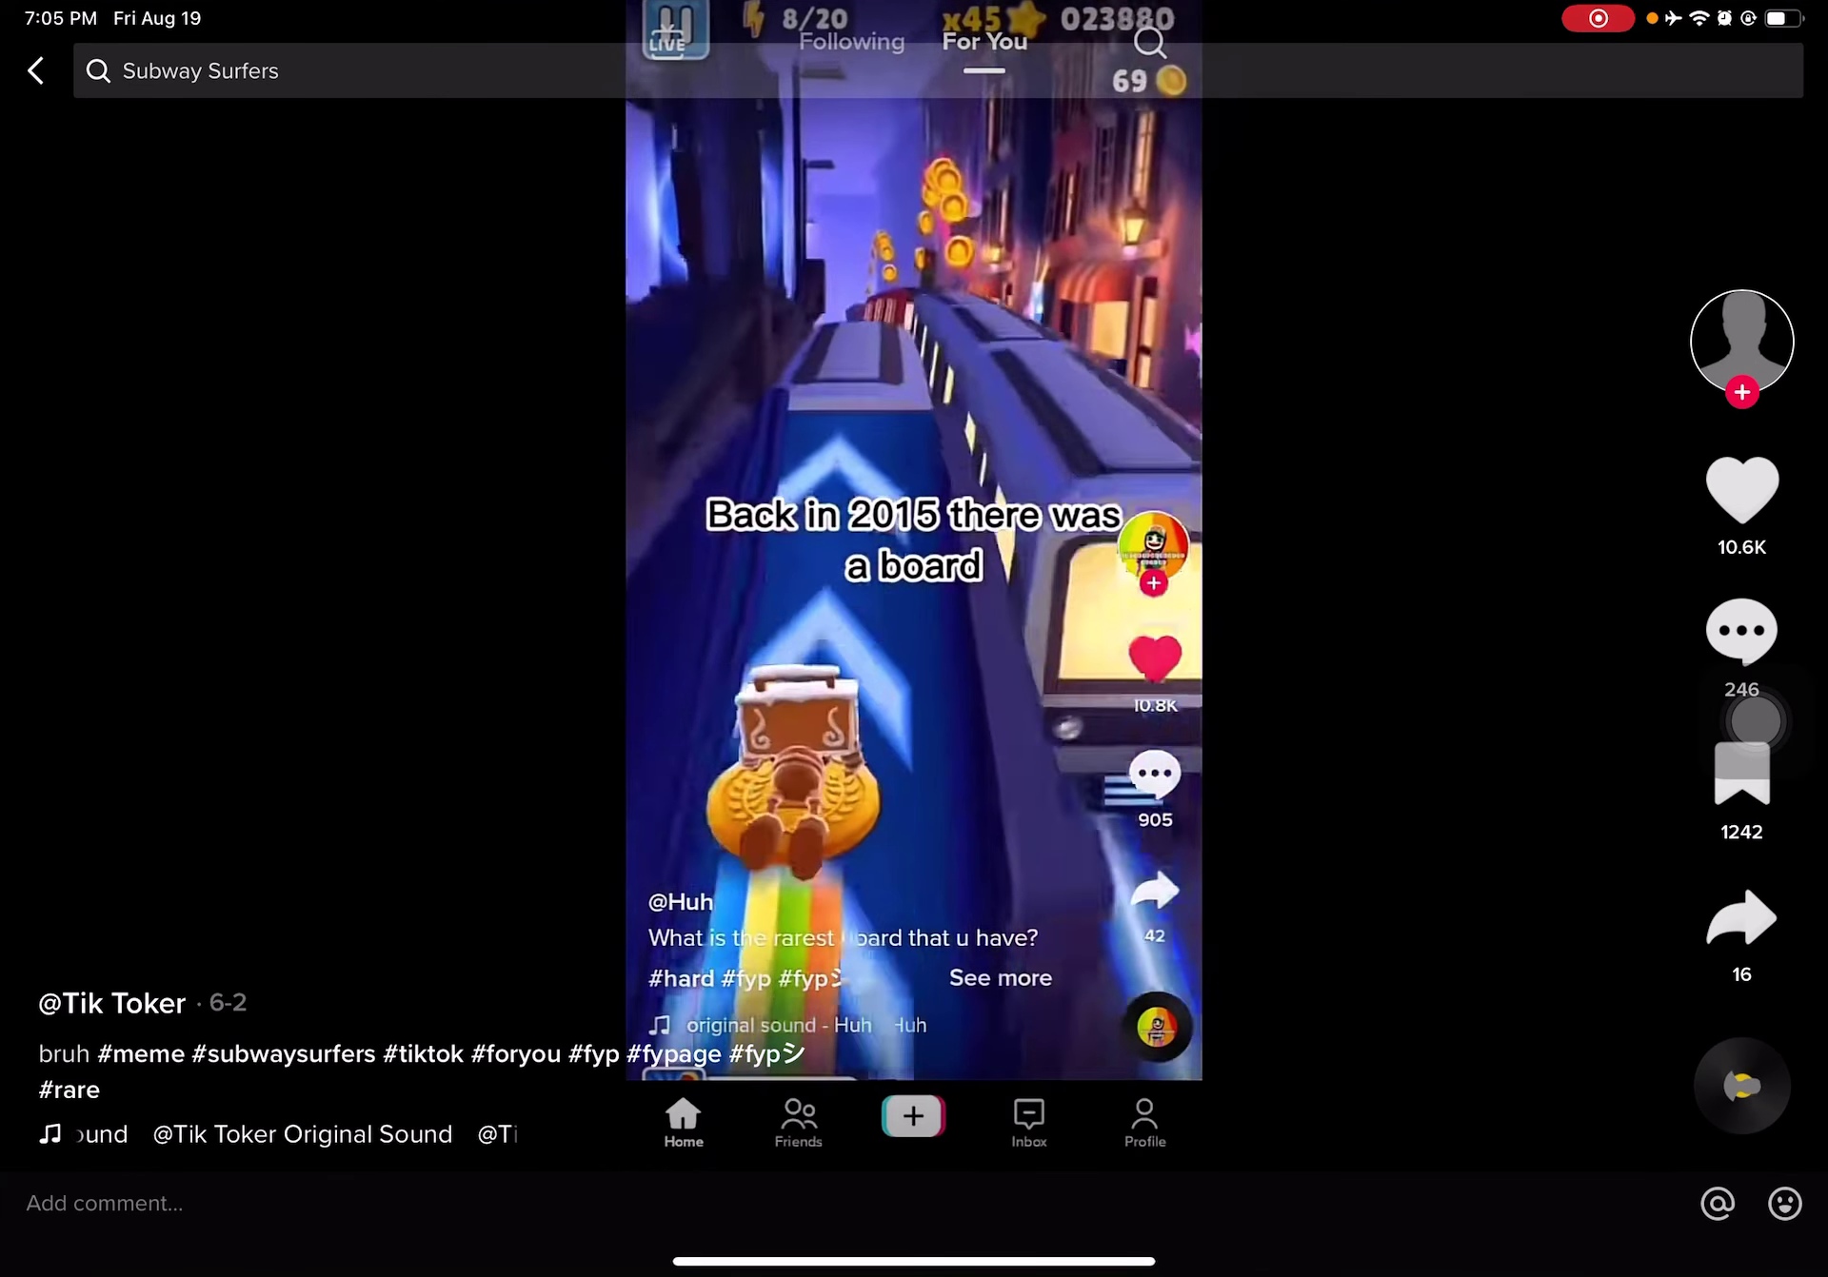
{"action": "scroll", "coordinate": [1755, 722], "scroll_direction": "right", "scroll_amount": 3}
{"action": "scroll", "coordinate": [1755, 721], "scroll_direction": "left", "scroll_amount": 3}
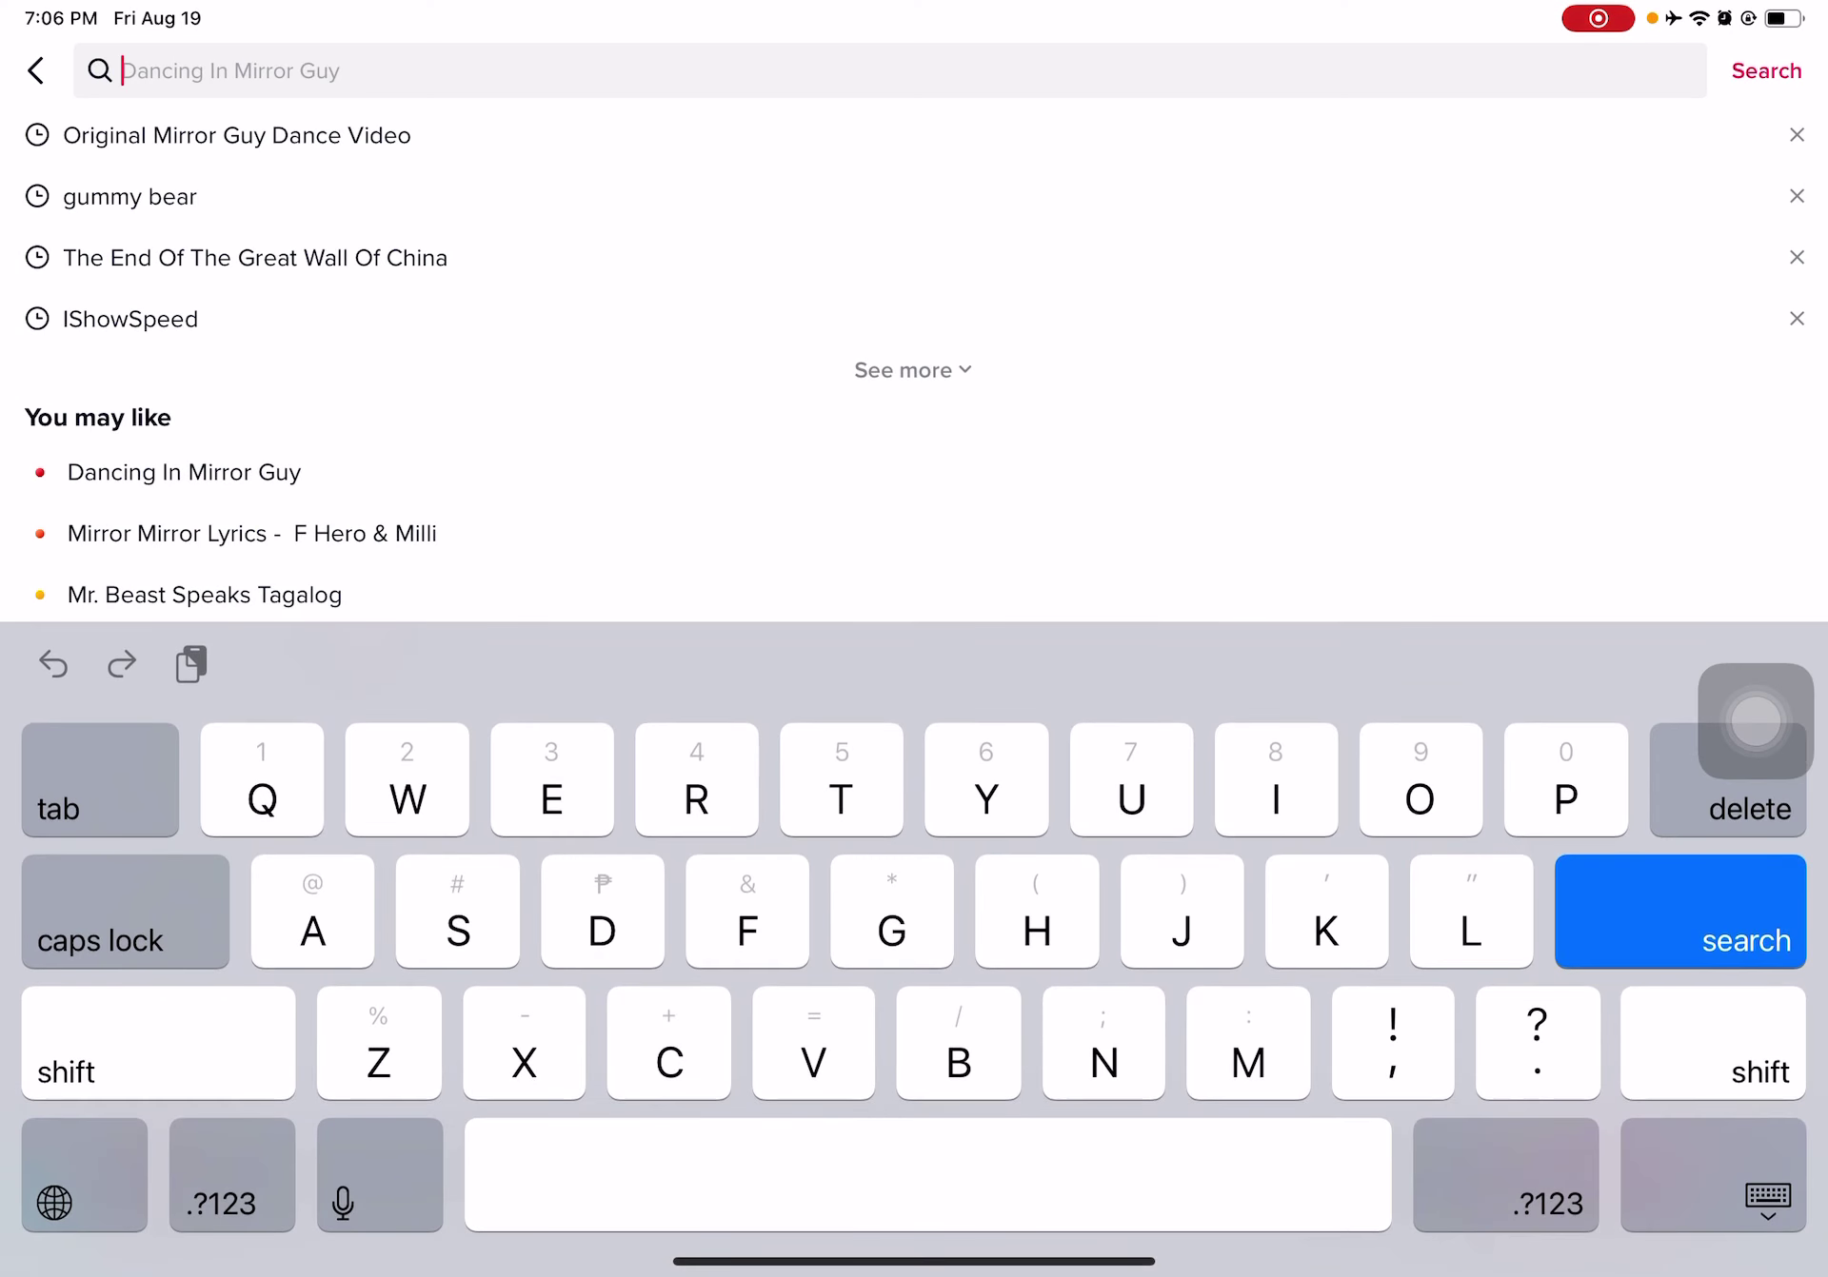
{"action": "type", "text": "Au"}
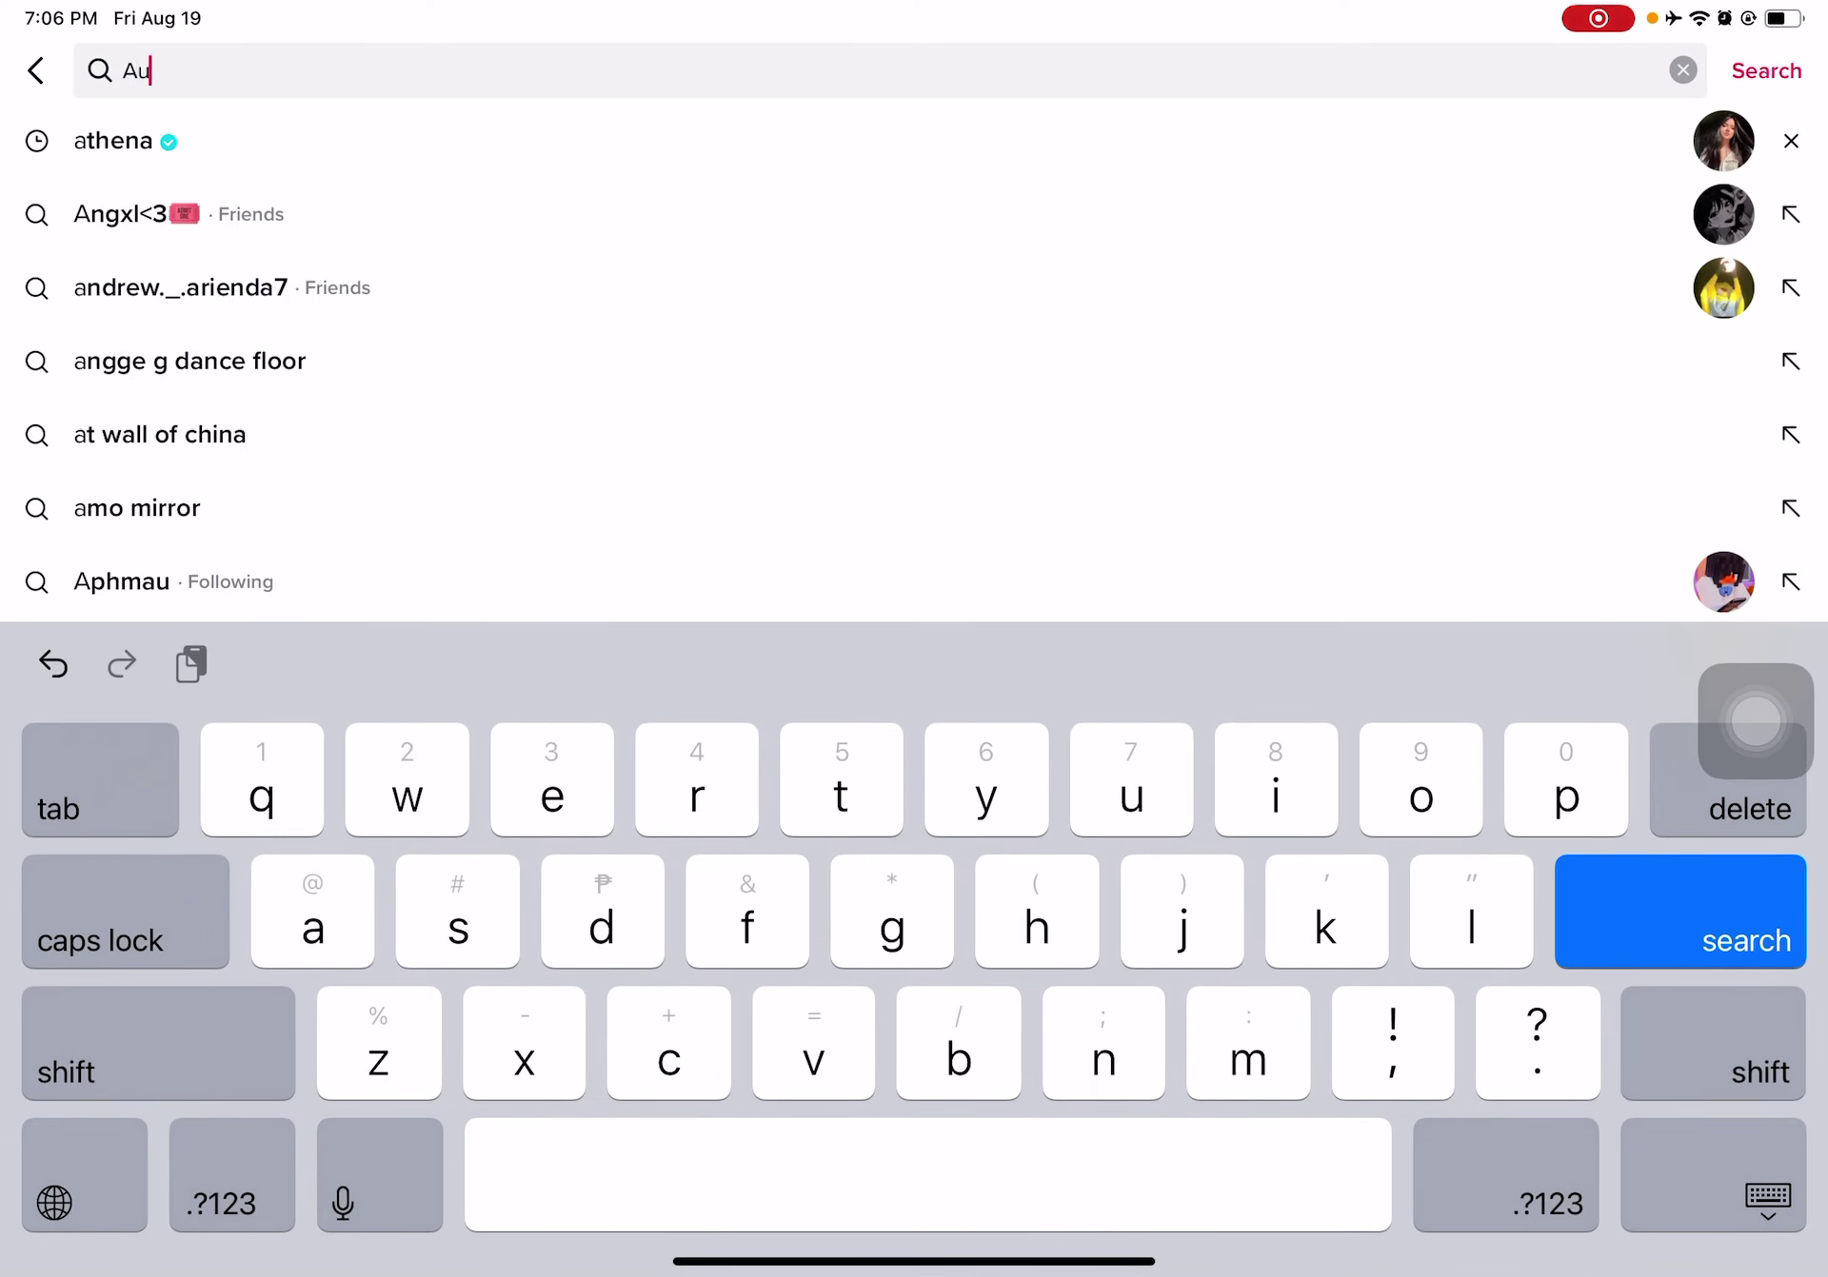
{"action": "type", "text": "ut"}
{"action": "key", "text": "Return"}
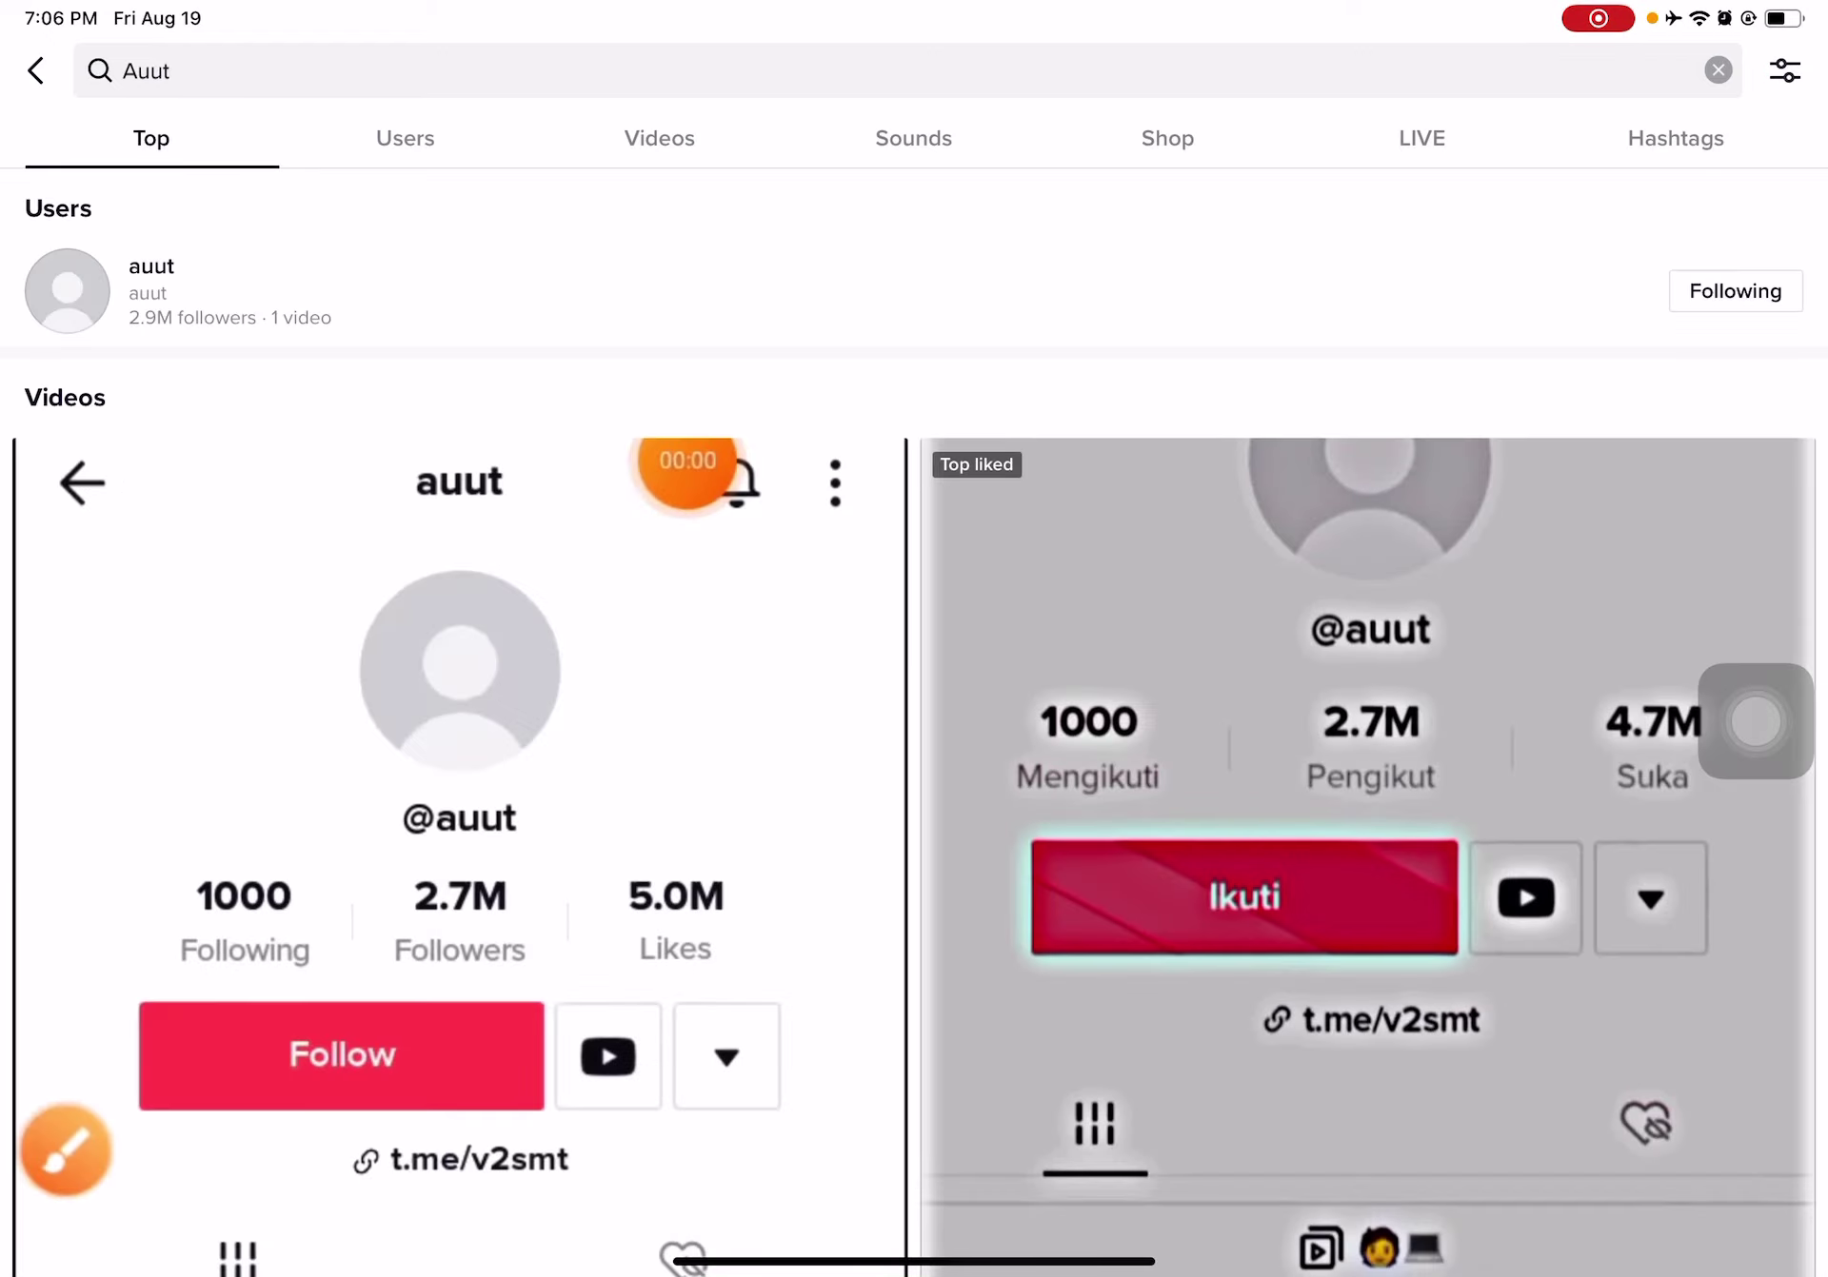
{"action": "left_click", "coordinate": [151, 290]}
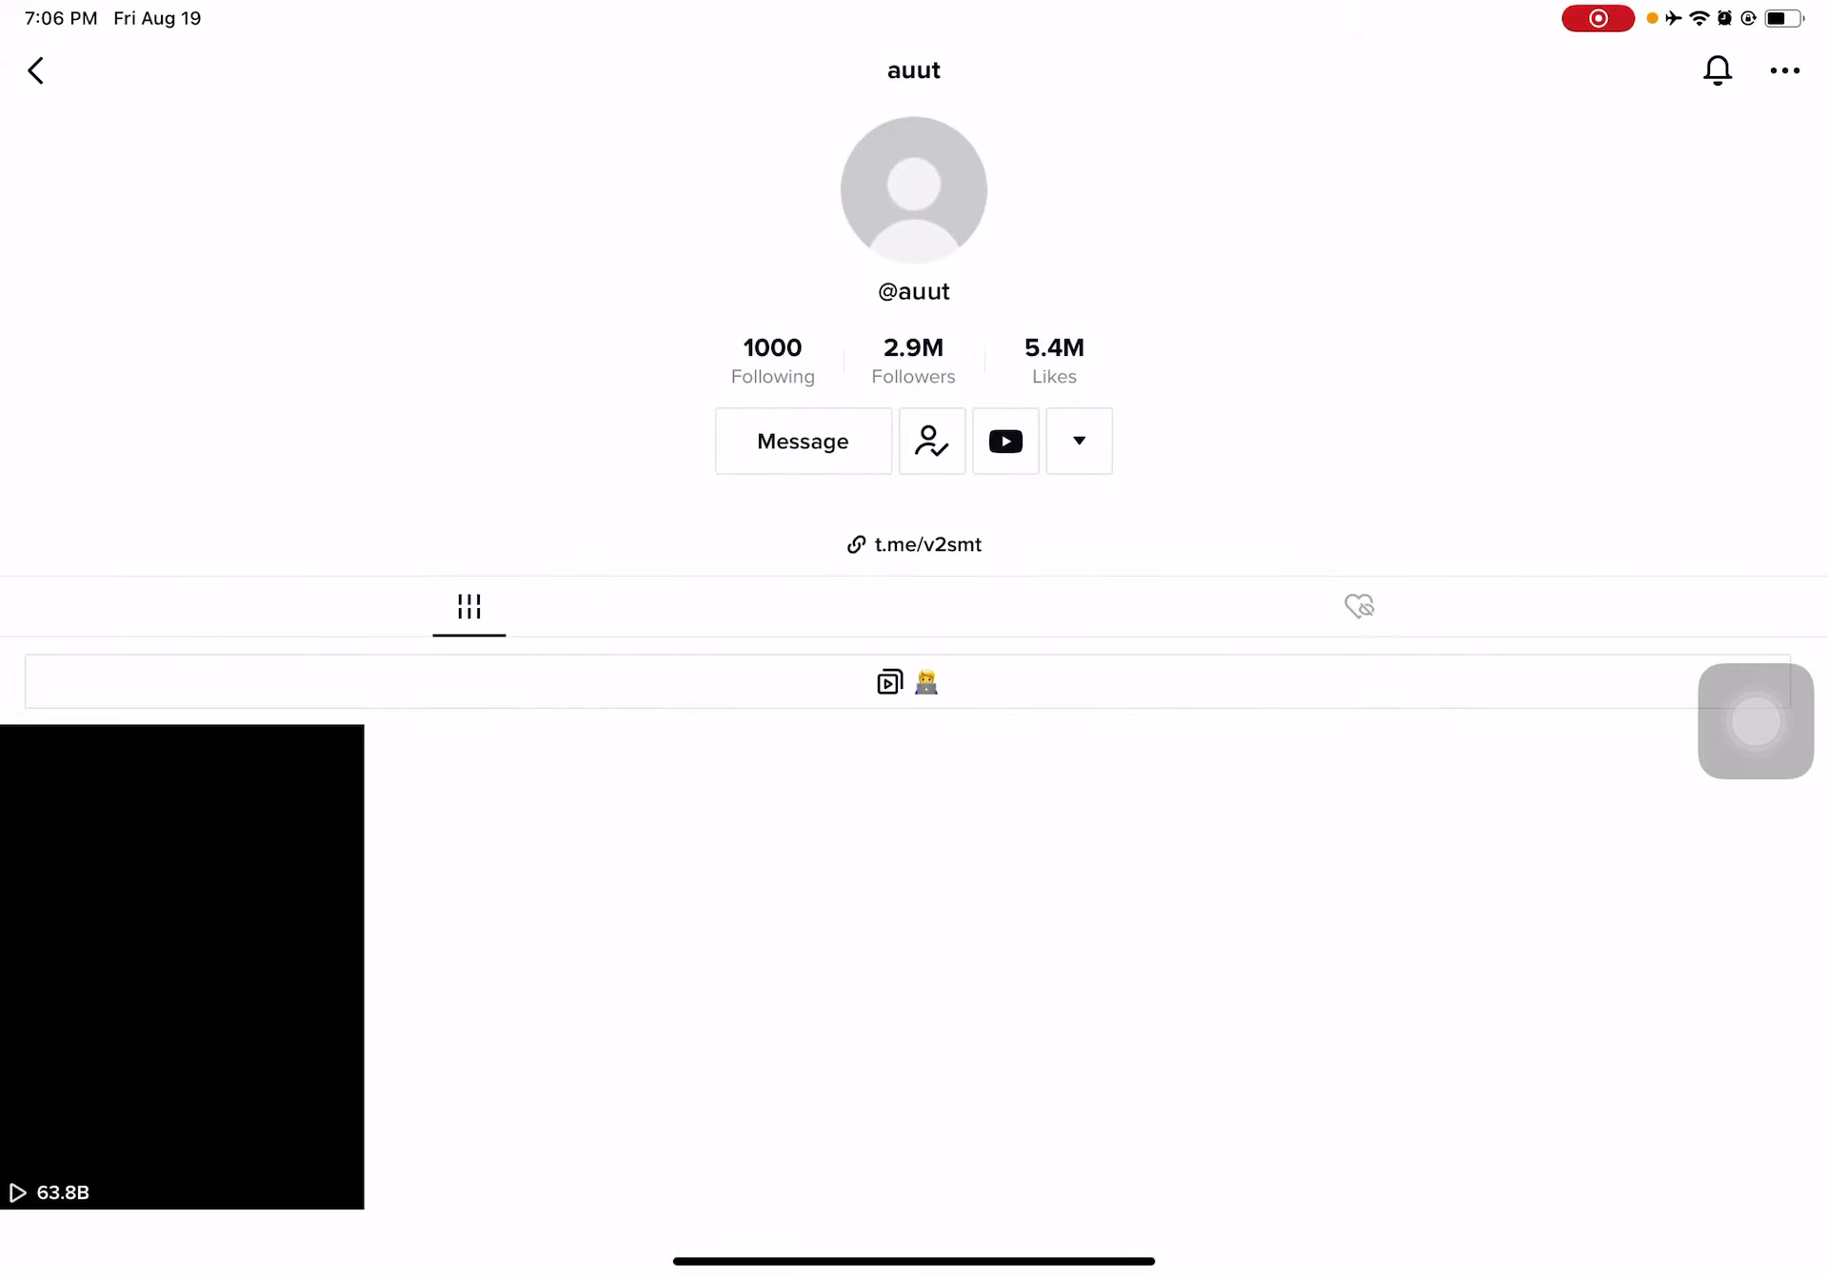
{"action": "scroll", "coordinate": [914, 858], "scroll_direction": "down", "scroll_amount": 3}
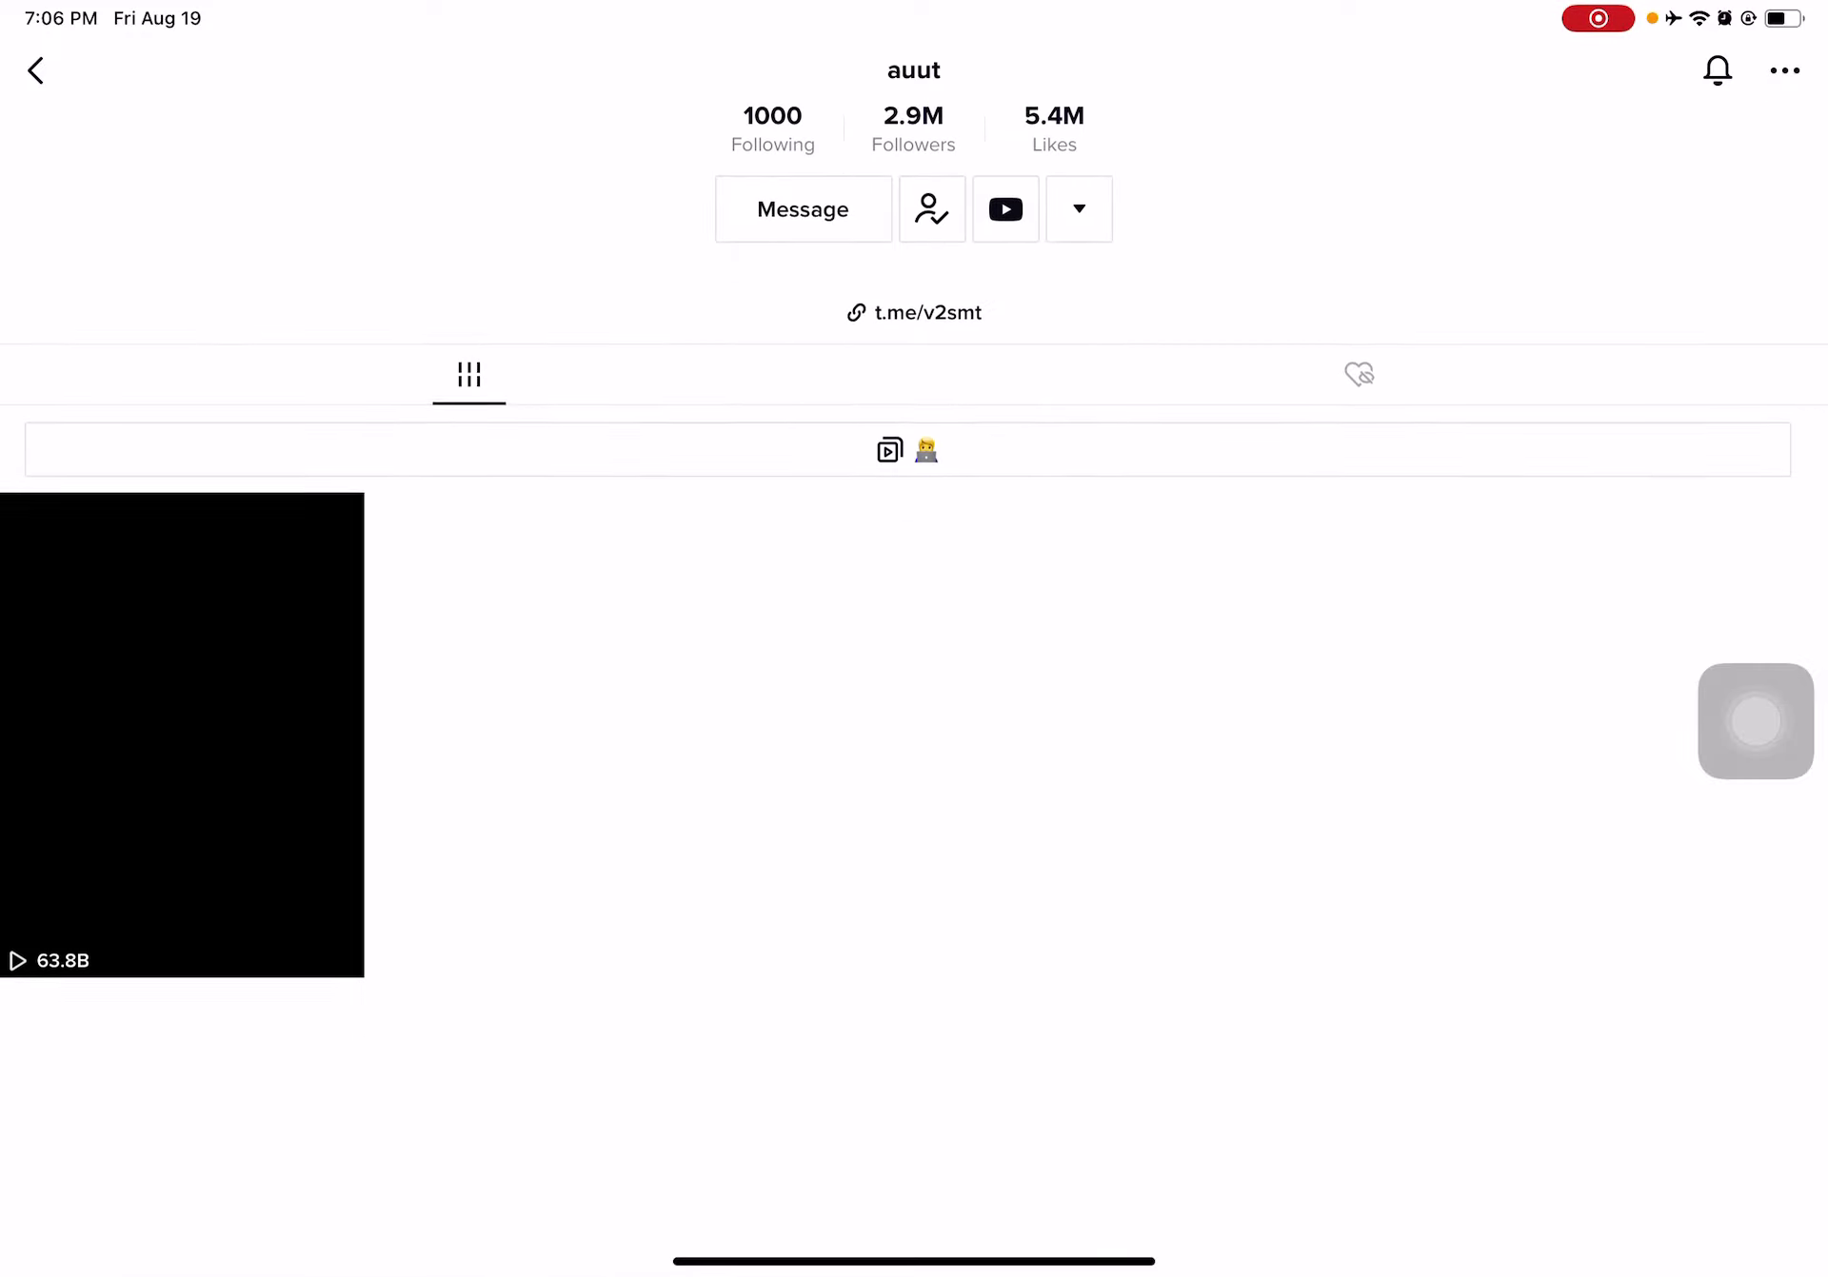
{"action": "left_click", "coordinate": [1755, 709]}
{"action": "left_click", "coordinate": [1085, 622]}
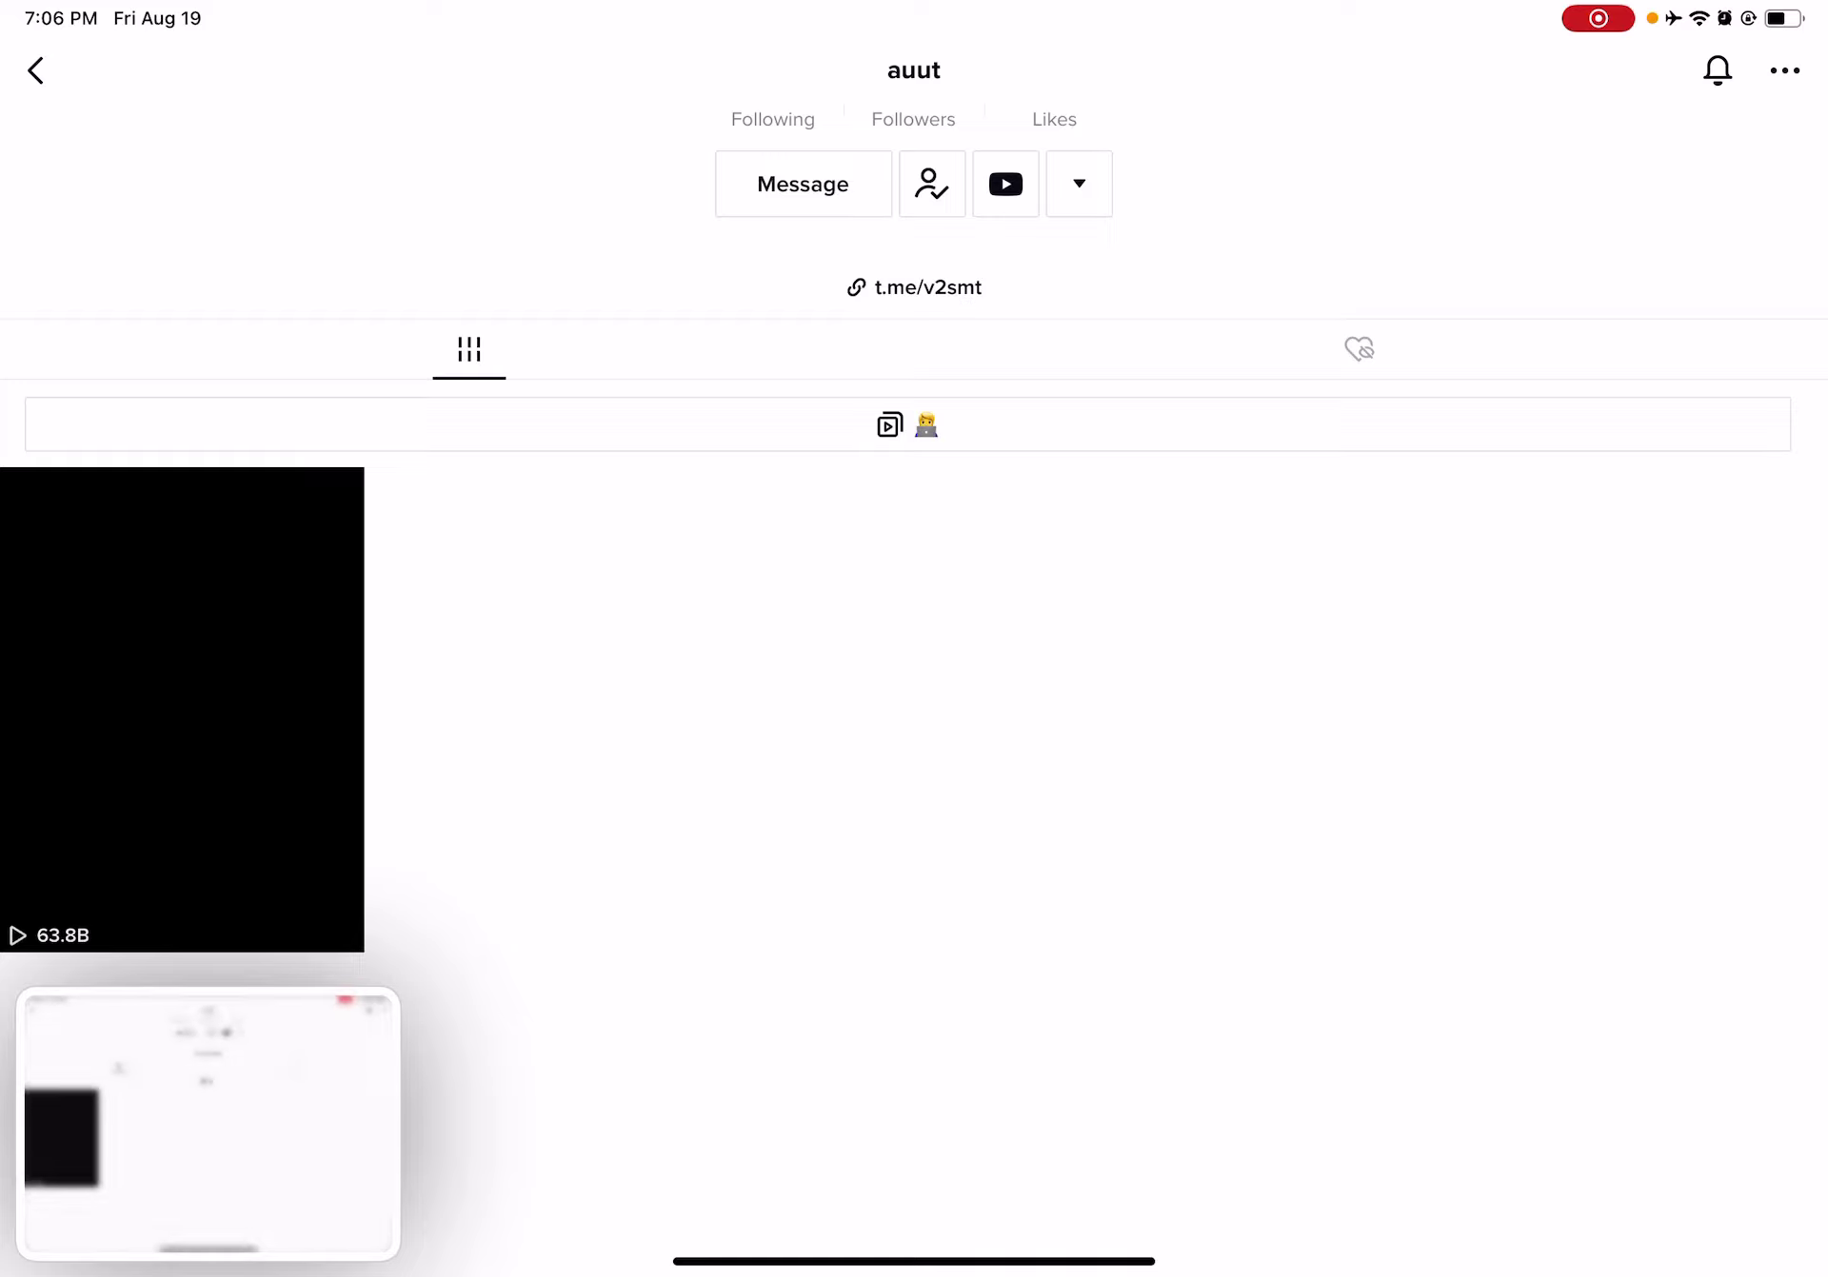
Step: Crop the screenshot's bottom, right and top down to the 63.8B view count, then finish editing
{"action": "left_click", "coordinate": [207, 1121]}
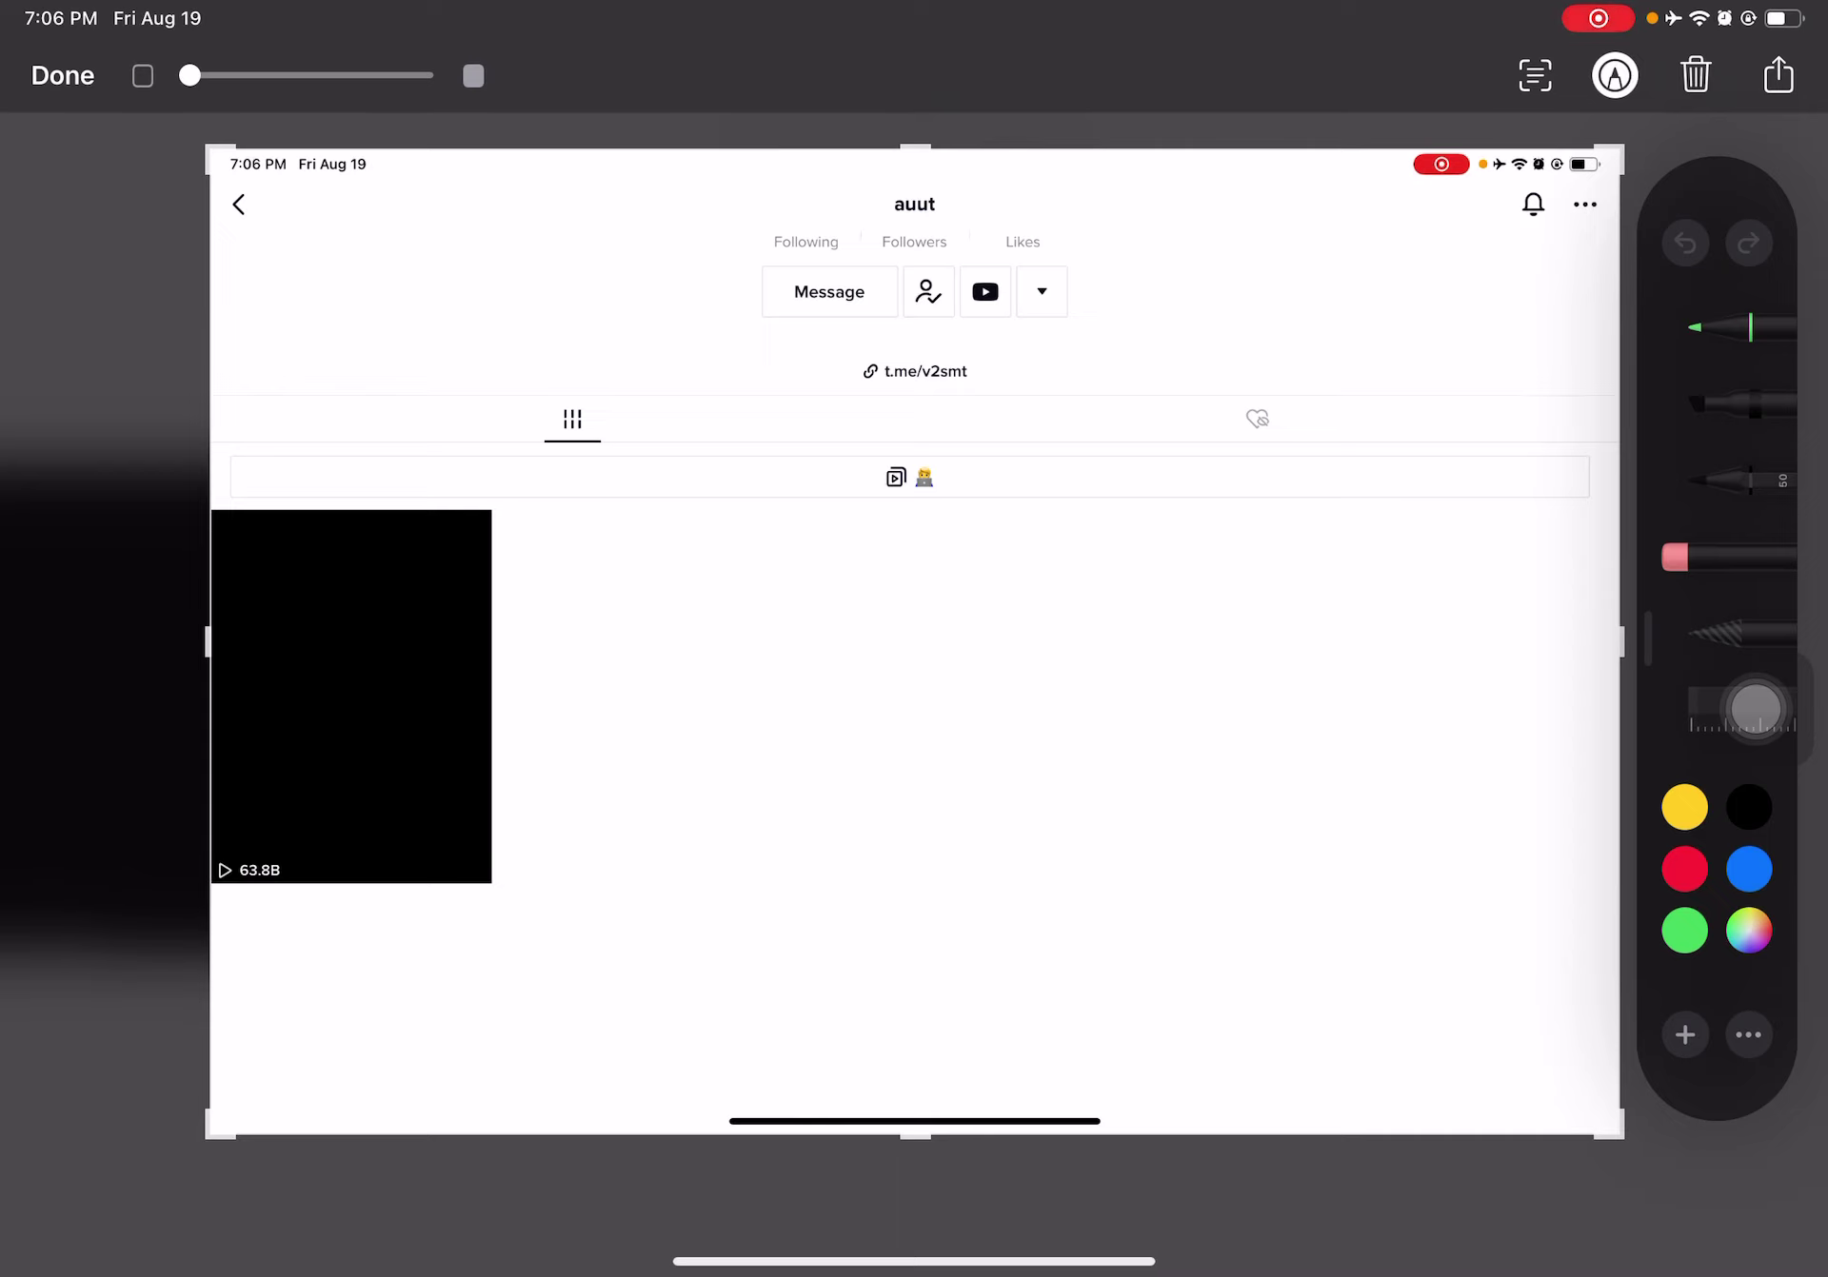
{"action": "left_click_drag", "start_coordinate": [914, 1135], "coordinate": [914, 881]}
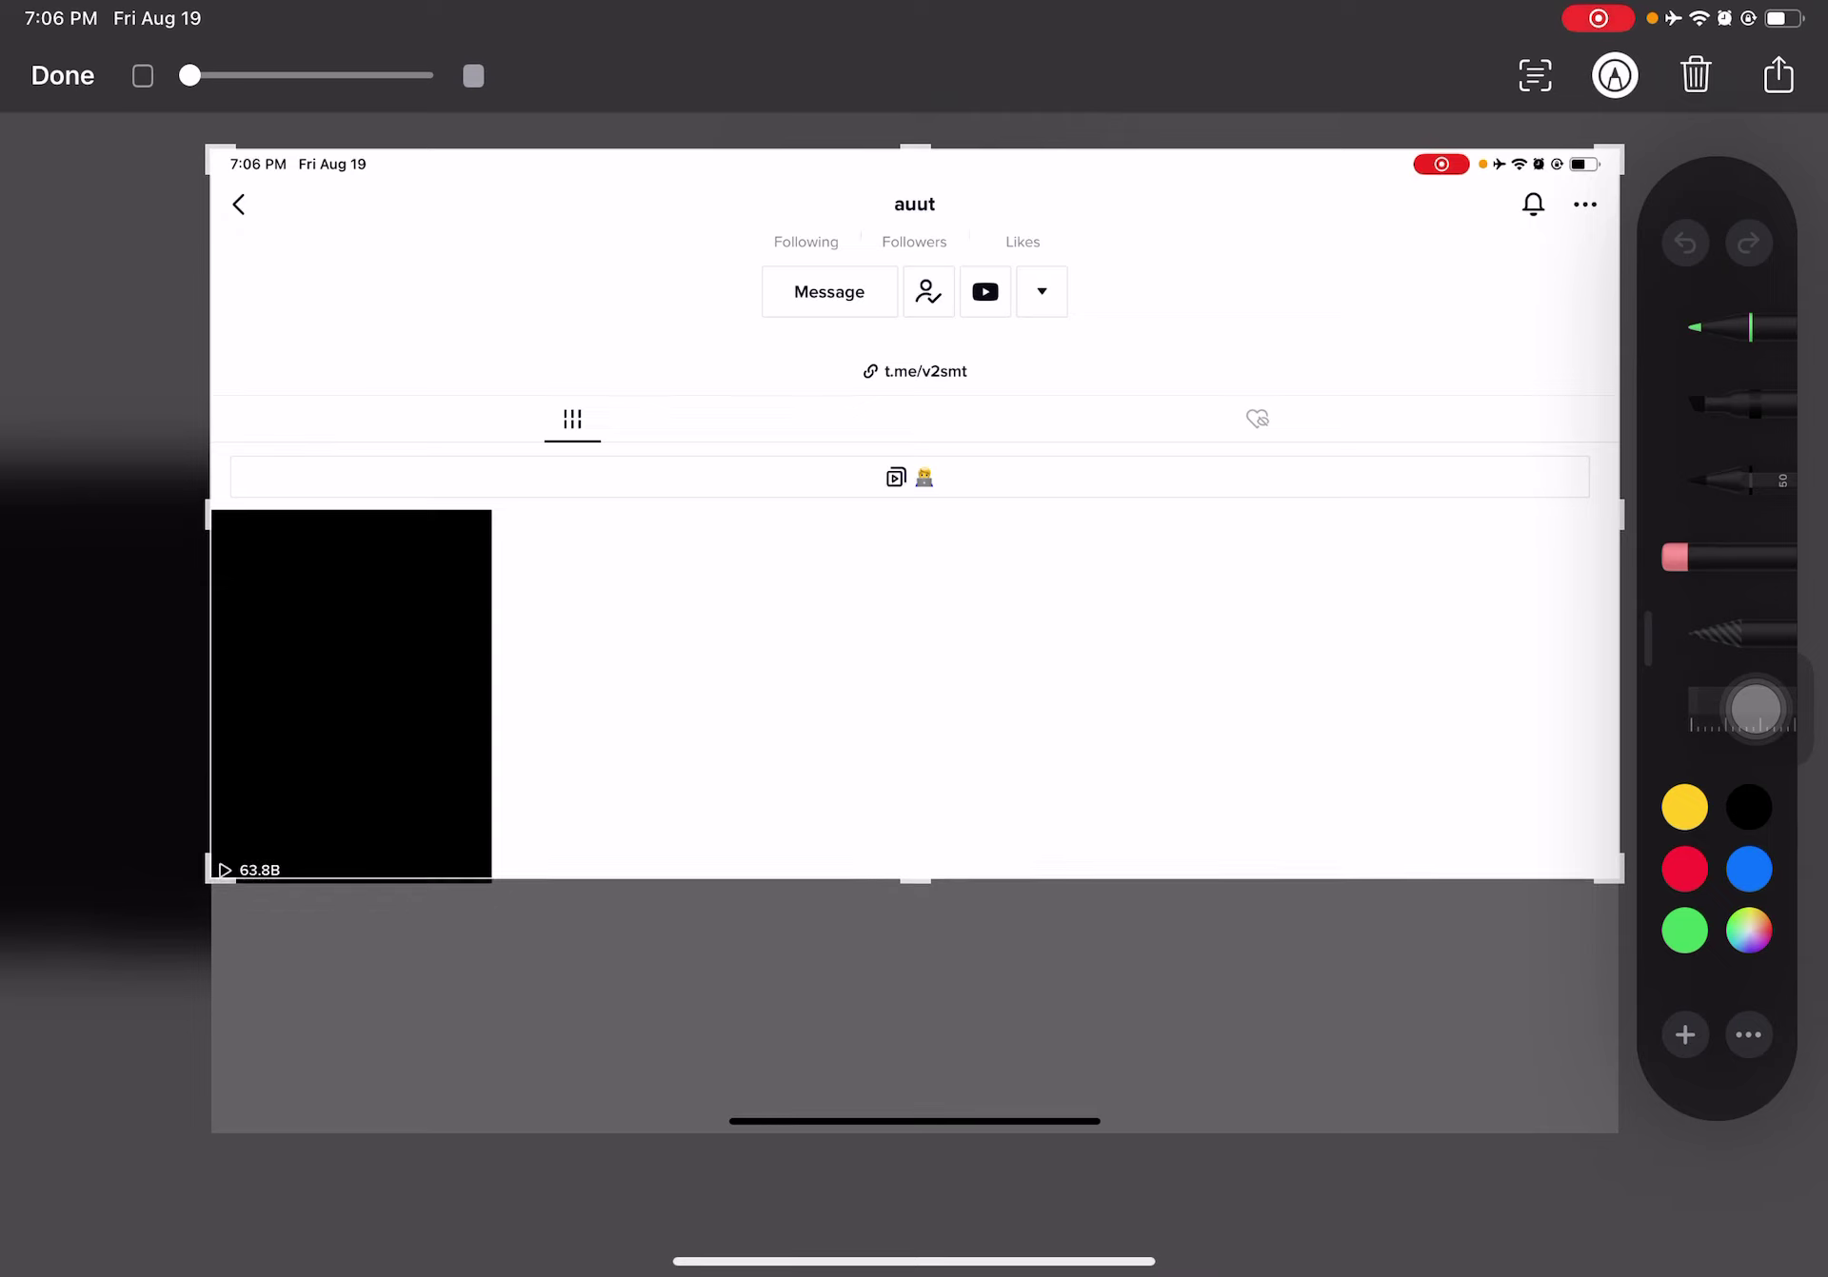
{"action": "left_click_drag", "start_coordinate": [1622, 514], "coordinate": [294, 514]}
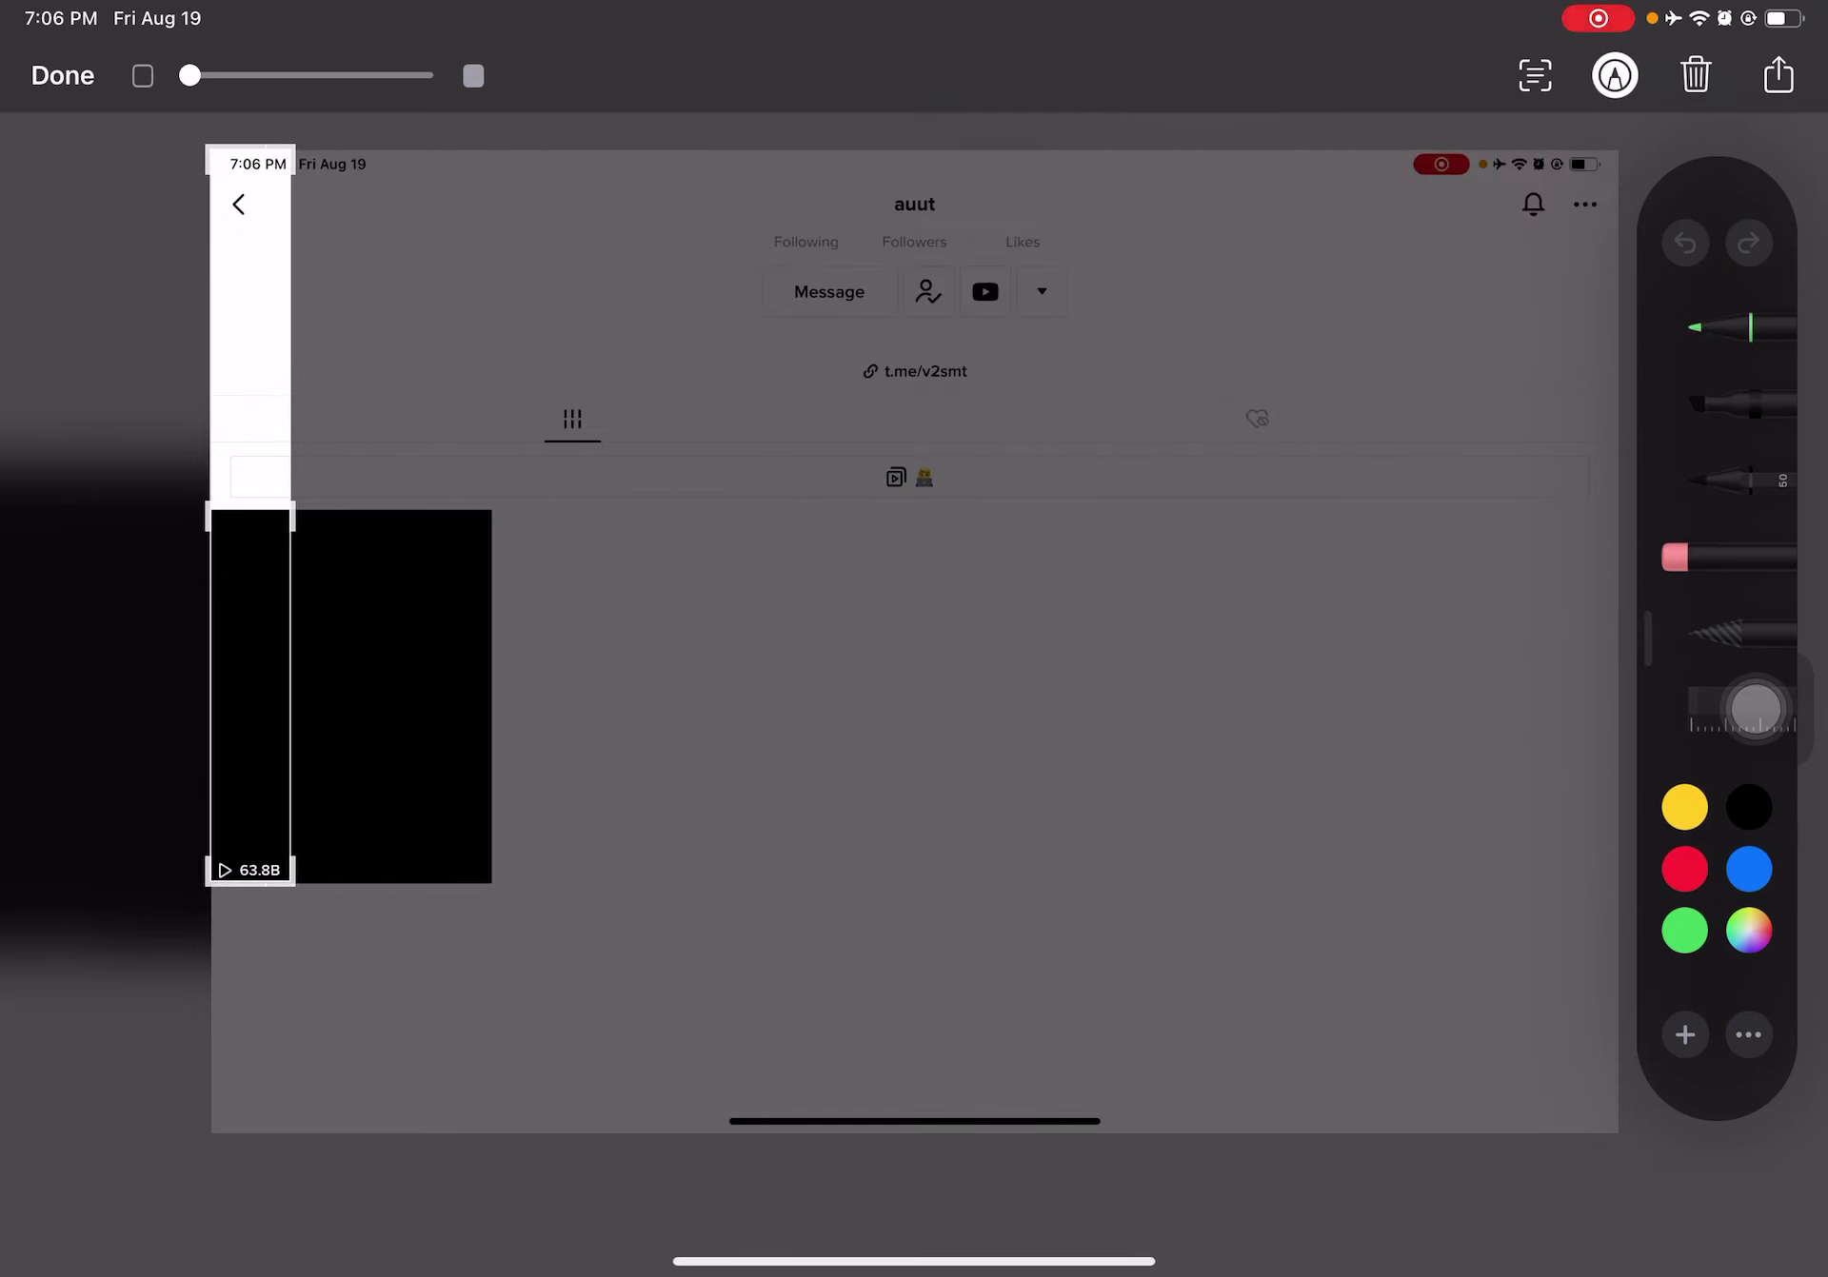
{"action": "left_click_drag", "start_coordinate": [251, 148], "coordinate": [255, 805]}
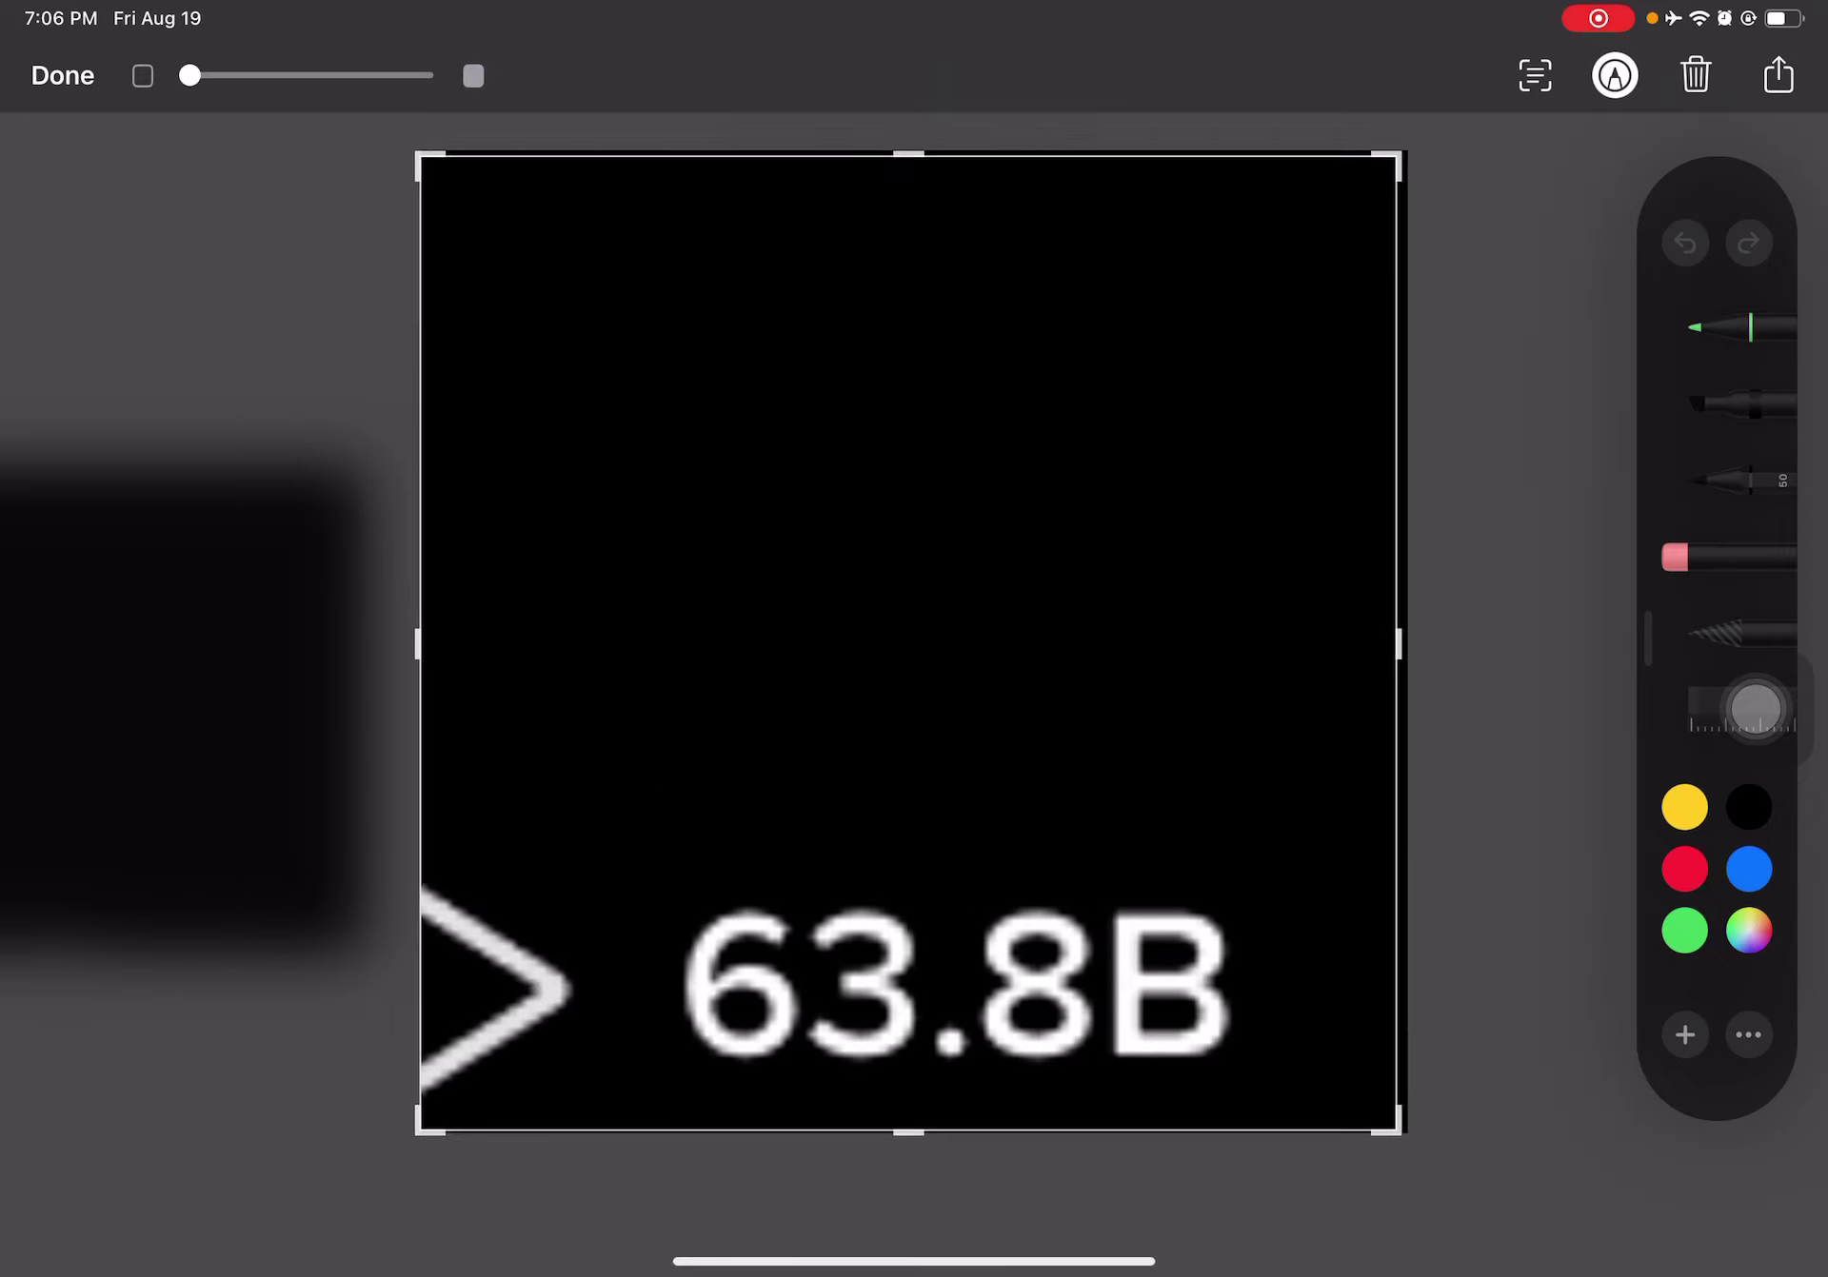
{"action": "left_click", "coordinate": [63, 74]}
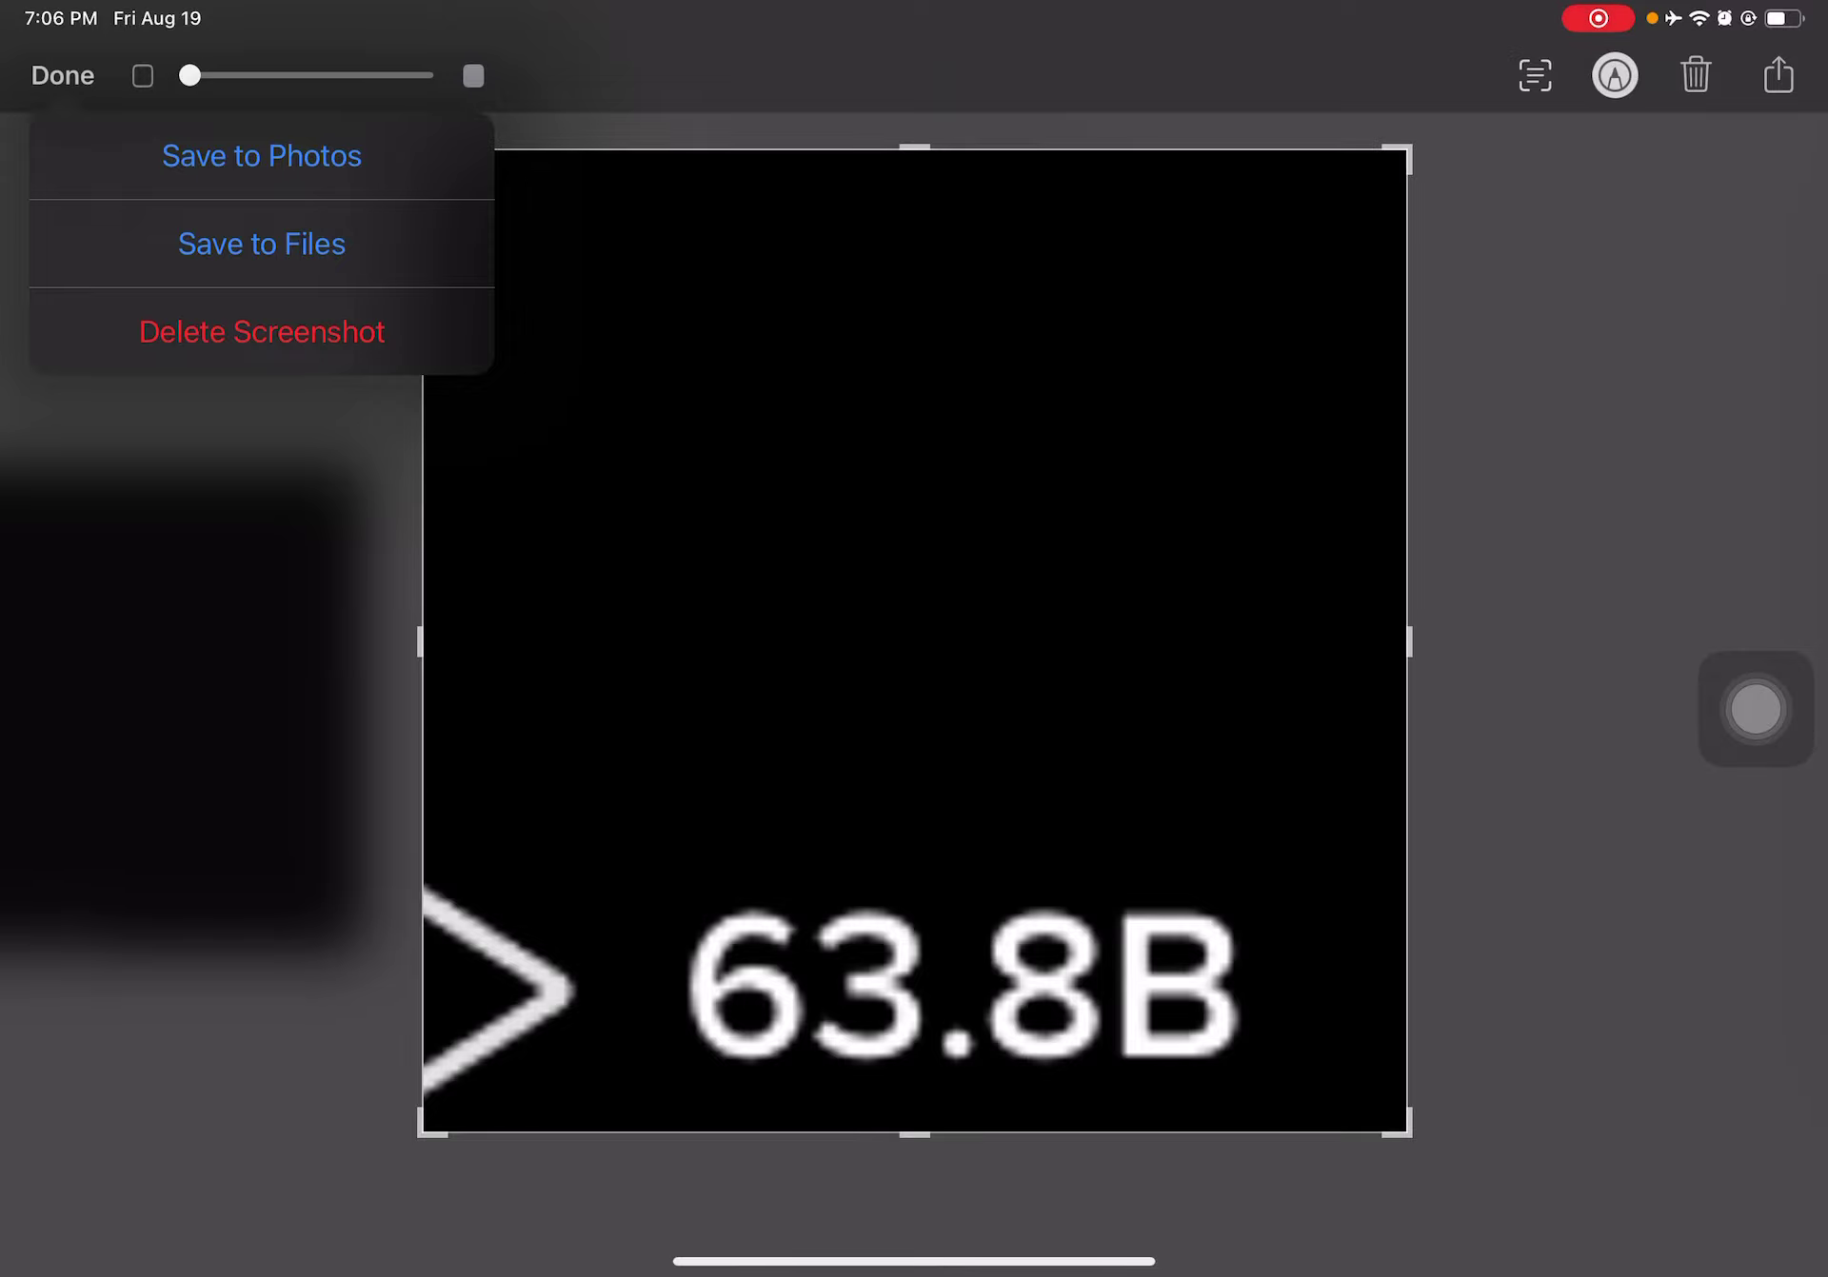
{"action": "left_click", "coordinate": [261, 156]}
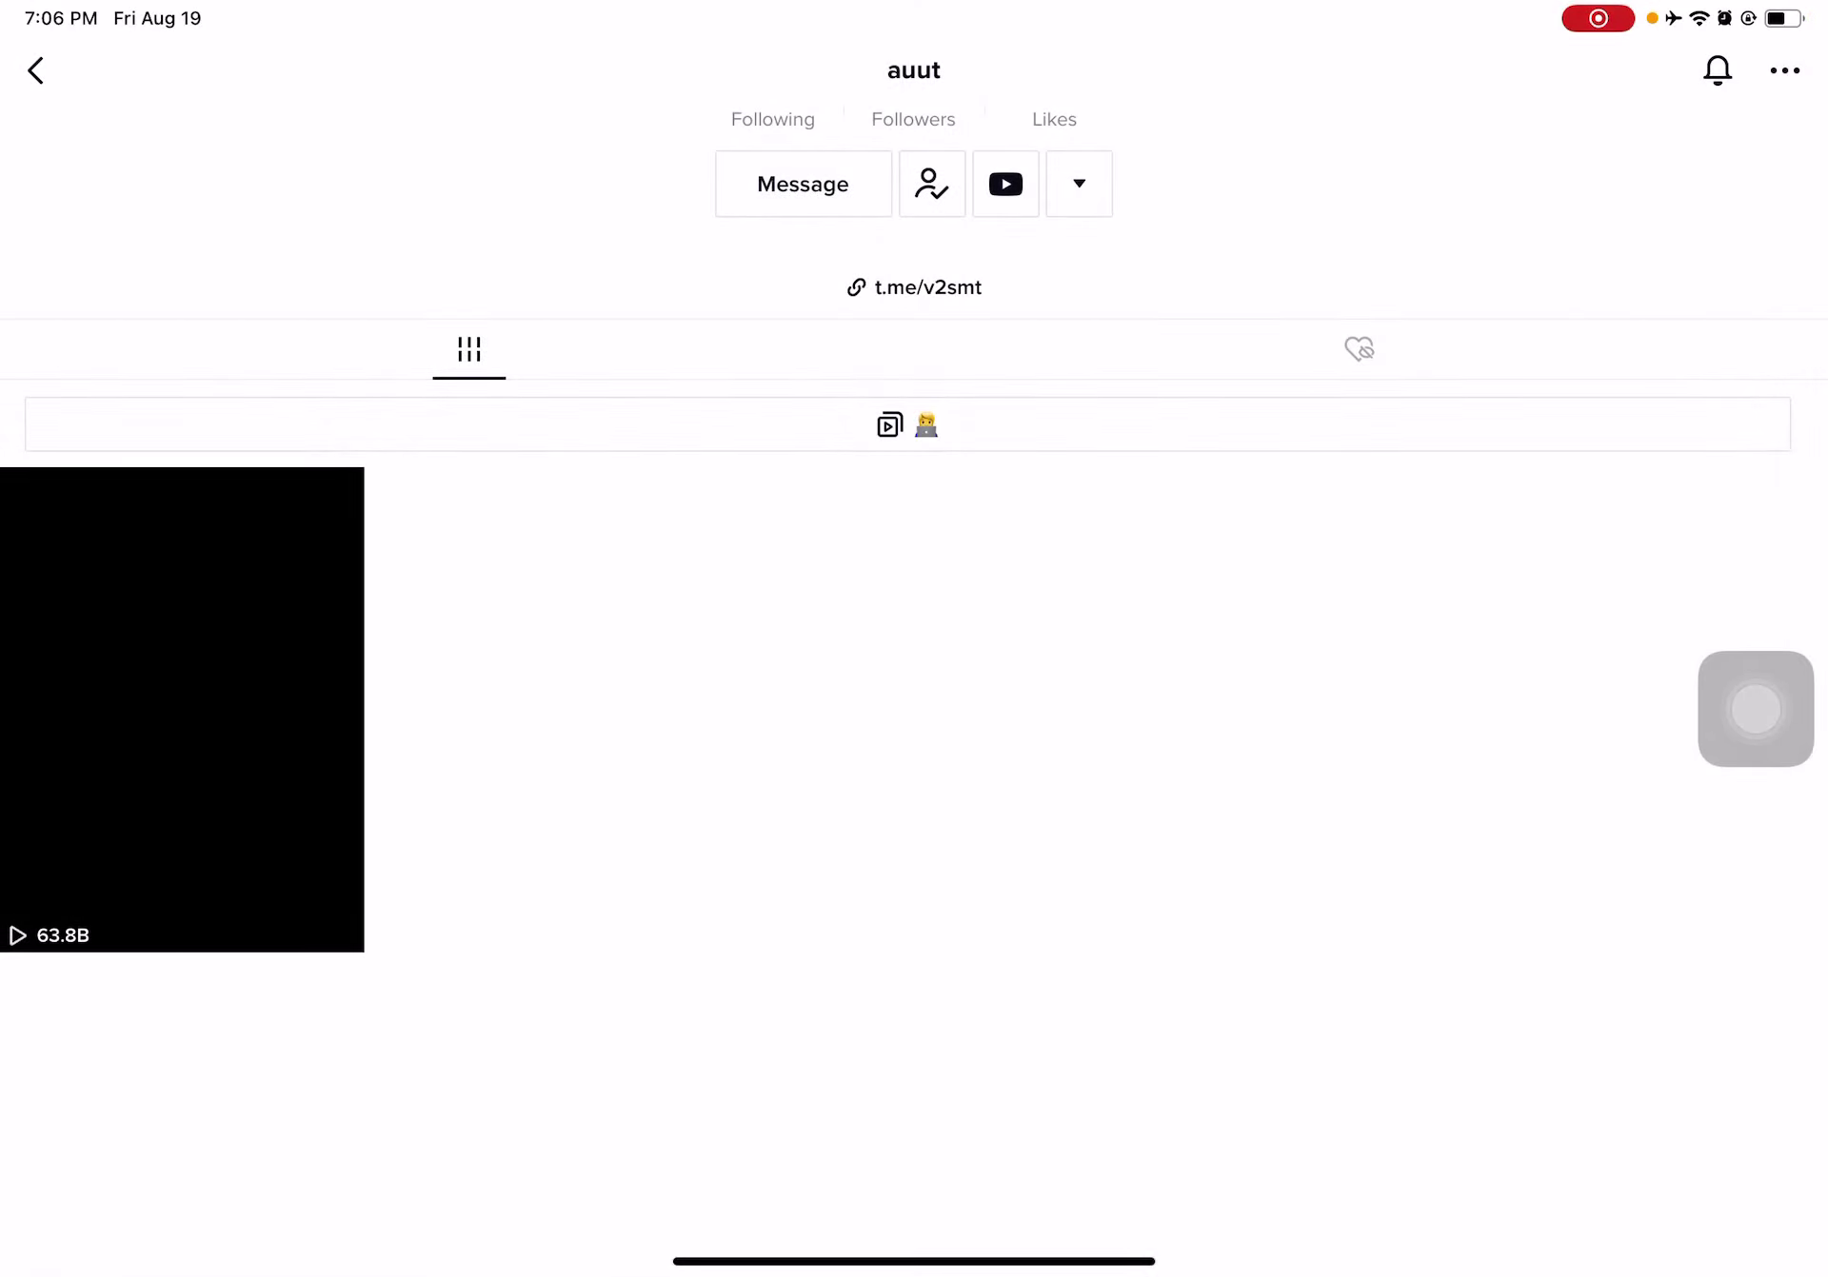